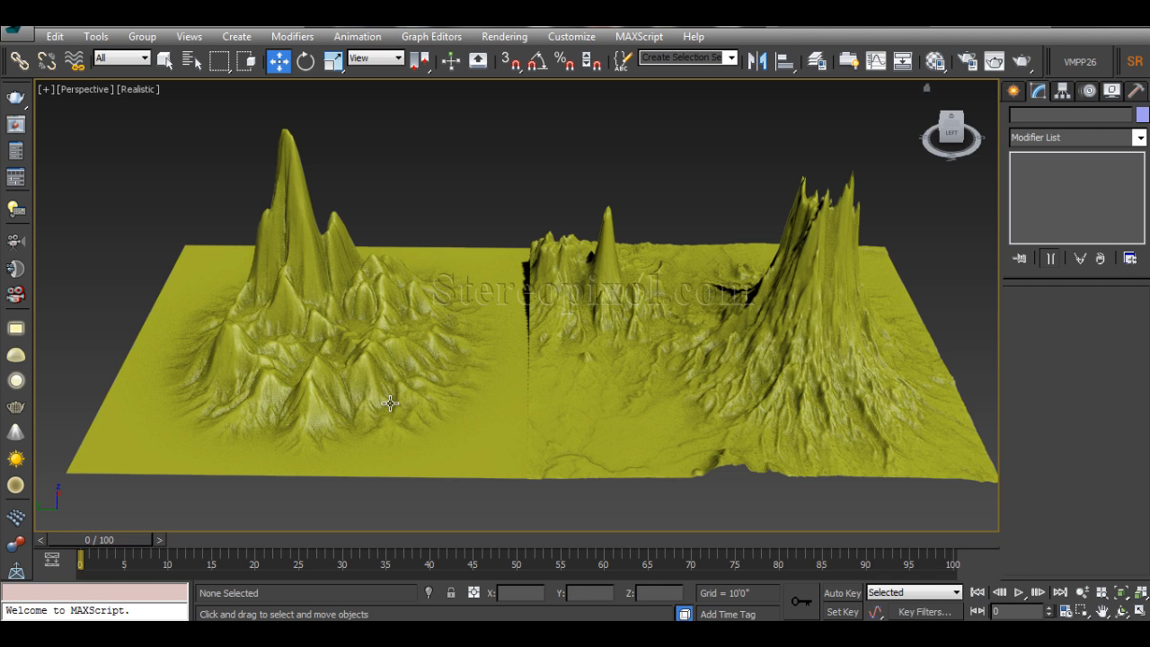
# - Examine the two displaced mountain terrains up close and from several angles
pyautogui.keyDown('alt'); pyautogui.moveTo(396, 404); pyautogui.dragTo(407, 433, button='middle'); pyautogui.keyUp('alt')
pyautogui.scroll(5, 407, 433)
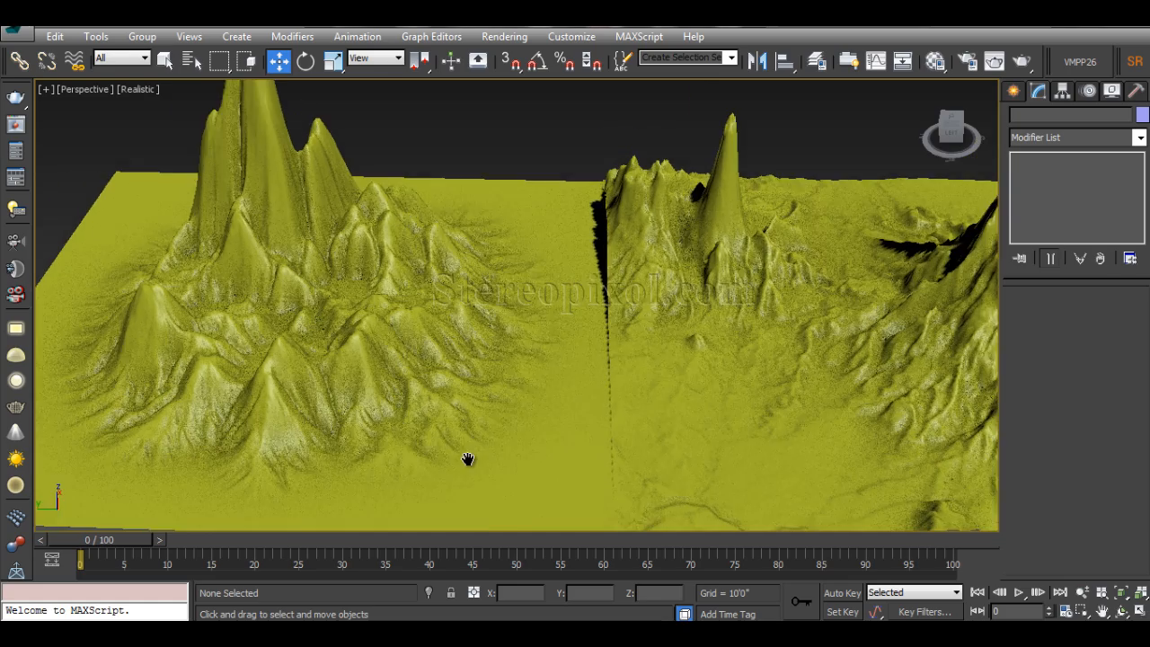
pyautogui.moveTo(611, 391); pyautogui.dragTo(480, 381, button='middle')
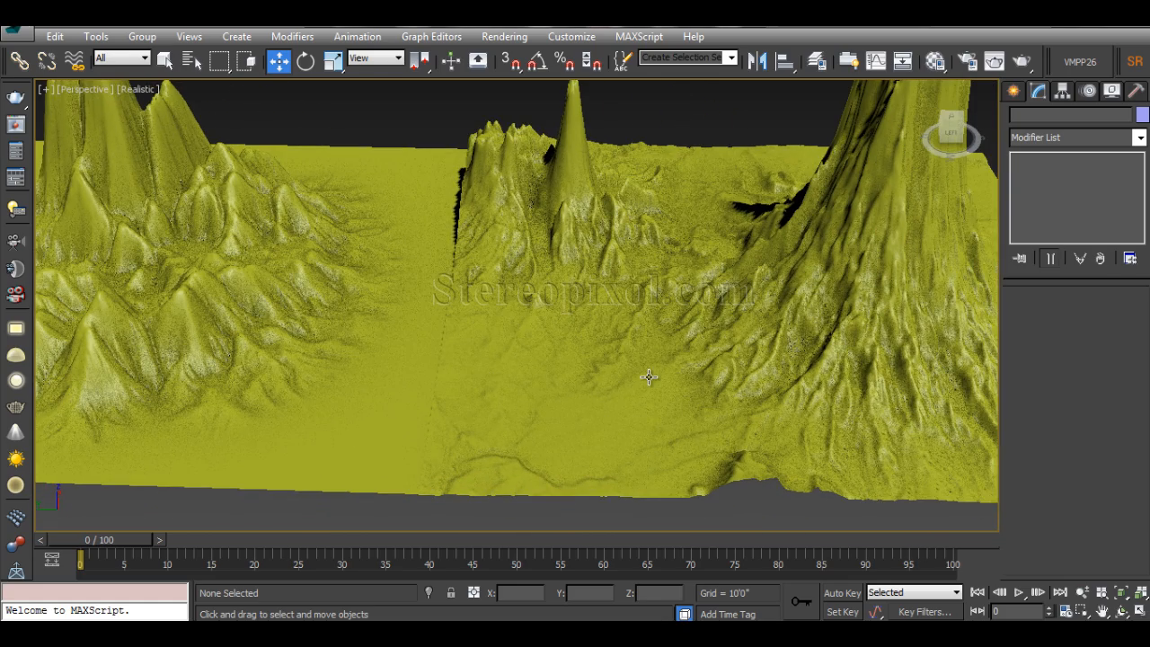
pyautogui.moveTo(604, 370); pyautogui.dragTo(653, 392, button='middle')
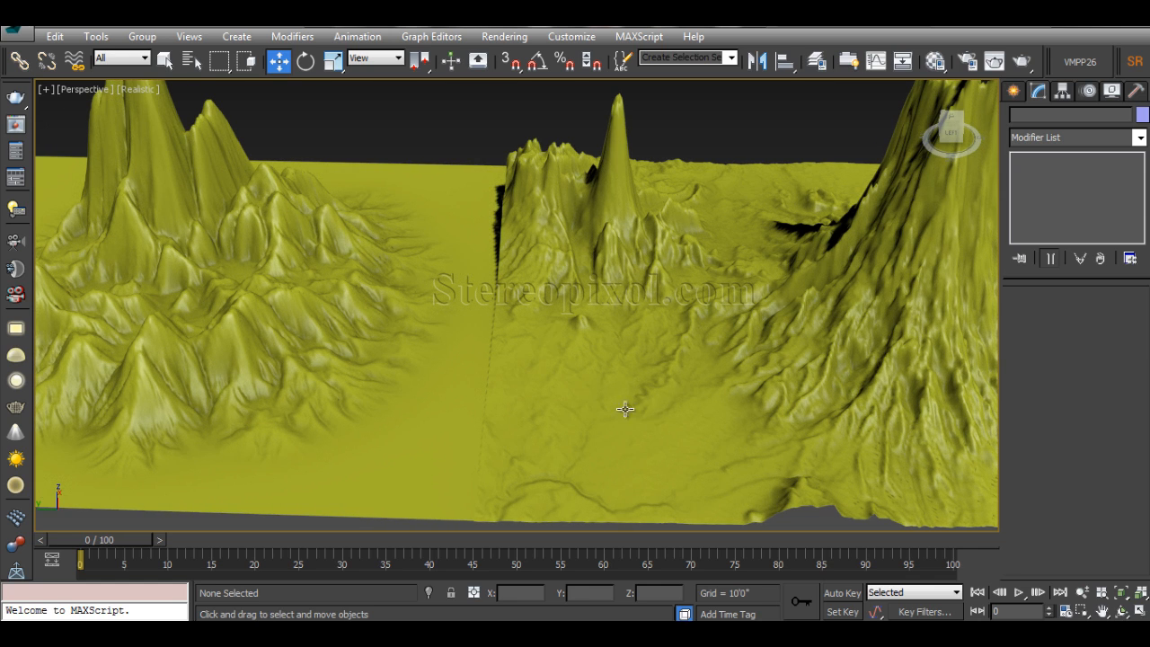
pyautogui.scroll(-5, 598, 393)
pyautogui.keyDown('alt'); pyautogui.moveTo(593, 401); pyautogui.dragTo(560, 386, button='middle'); pyautogui.keyUp('alt')
pyautogui.scroll(3, 596, 379)
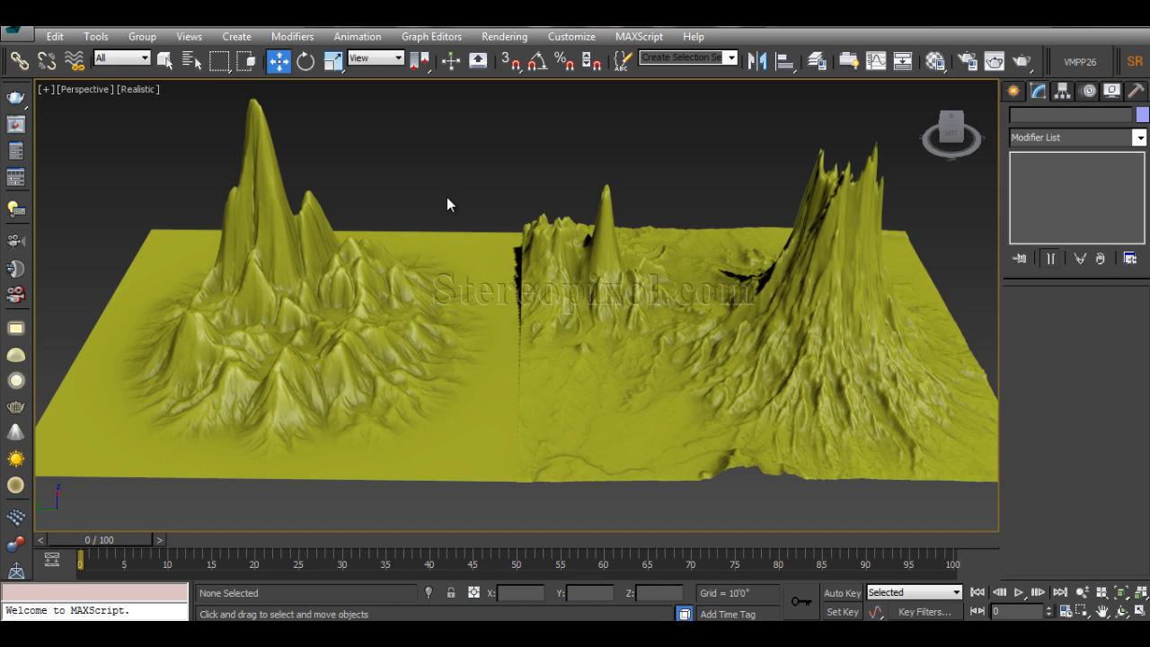
pyautogui.keyDown('alt'); pyautogui.moveTo(507, 364); pyautogui.dragTo(588, 329, button='middle'); pyautogui.keyUp('alt')
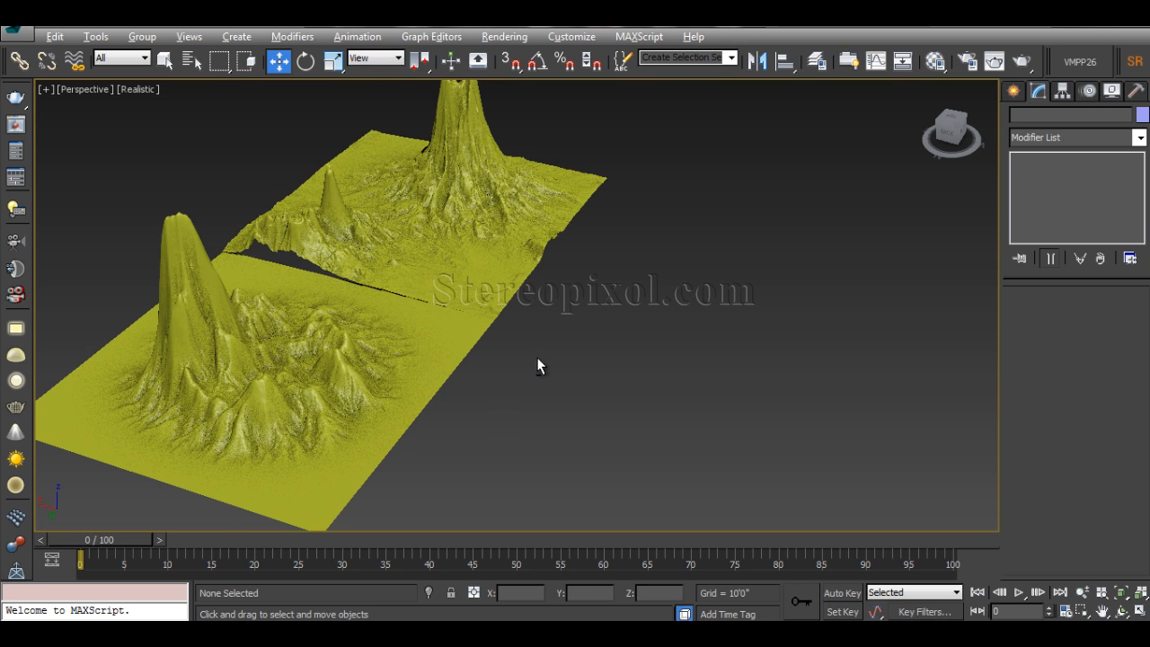
# - Delete all the existing terrain objects from the scene
pyautogui.keyDown('alt'); pyautogui.moveTo(538, 359); pyautogui.dragTo(500, 365, button='middle'); pyautogui.keyUp('alt')
pyautogui.hotkey('ctrl', 'a')
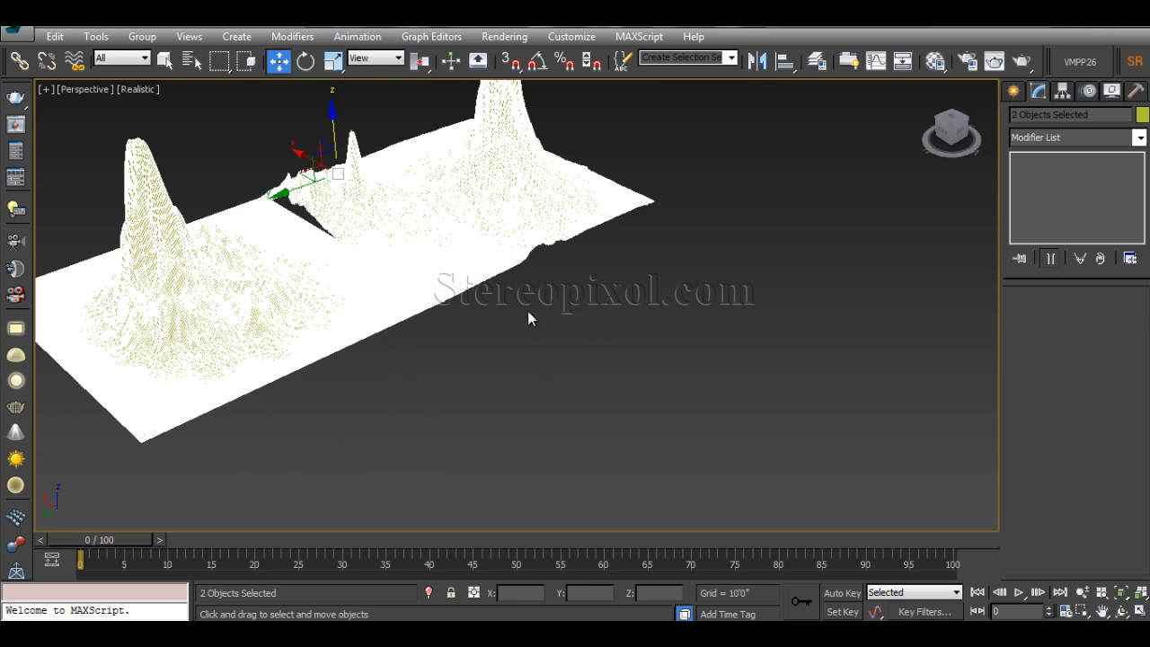
pyautogui.press('Delete')
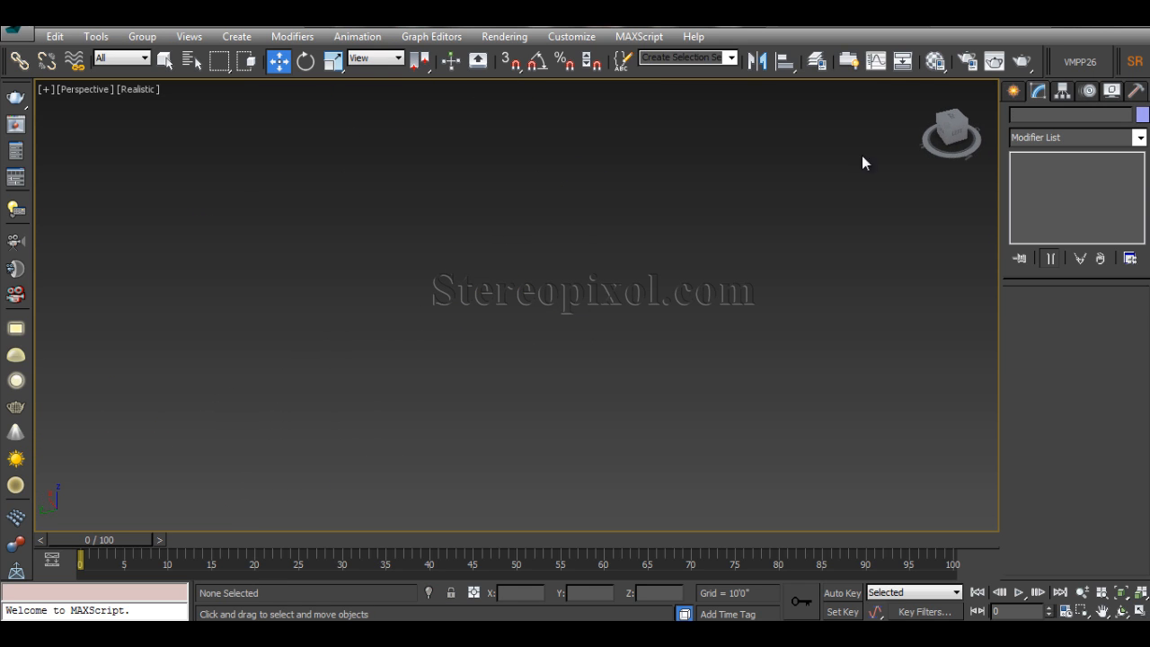
# - Create a standard Plane primitive about 164 ft long and 159 ft wide in the perspective view
pyautogui.click(1014, 92)
pyautogui.click(1109, 270)
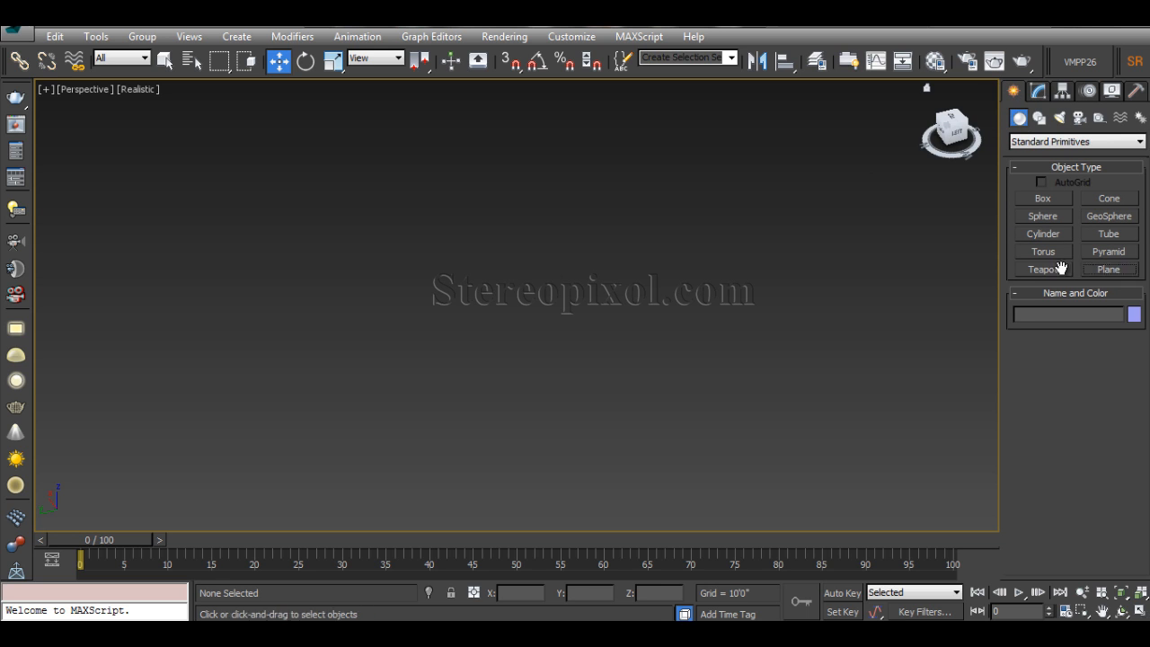
pyautogui.moveTo(575, 188); pyautogui.dragTo(390, 464)
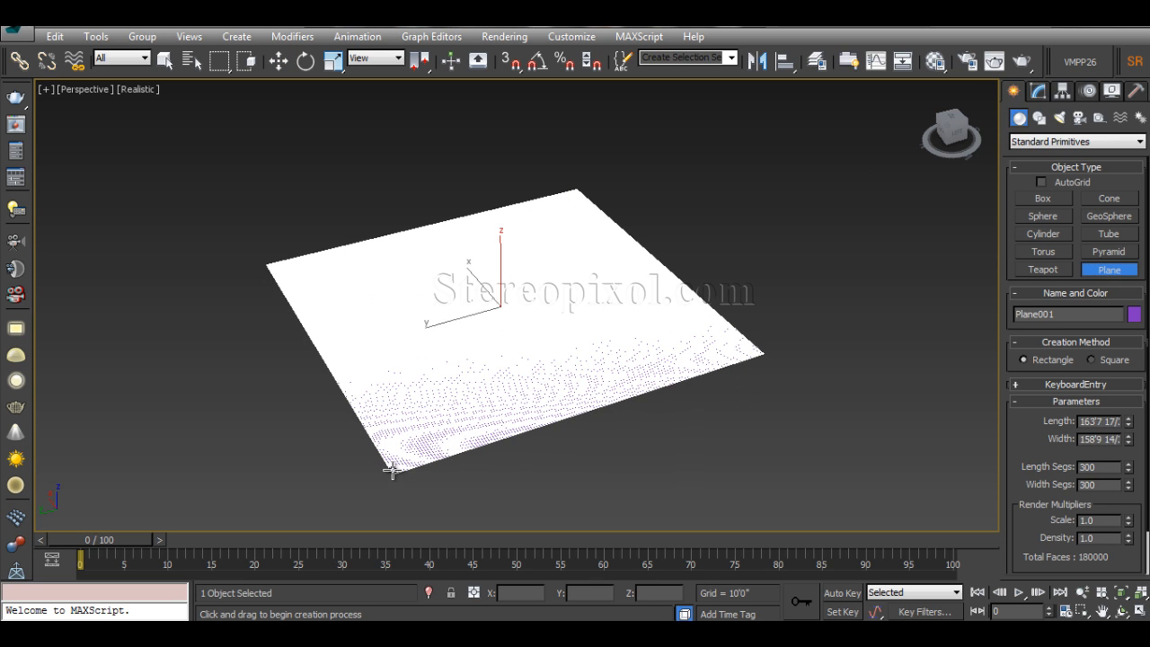
pyautogui.press('w')
pyautogui.keyDown('alt'); pyautogui.moveTo(536, 326); pyautogui.dragTo(600, 398, button='middle'); pyautogui.keyUp('alt')
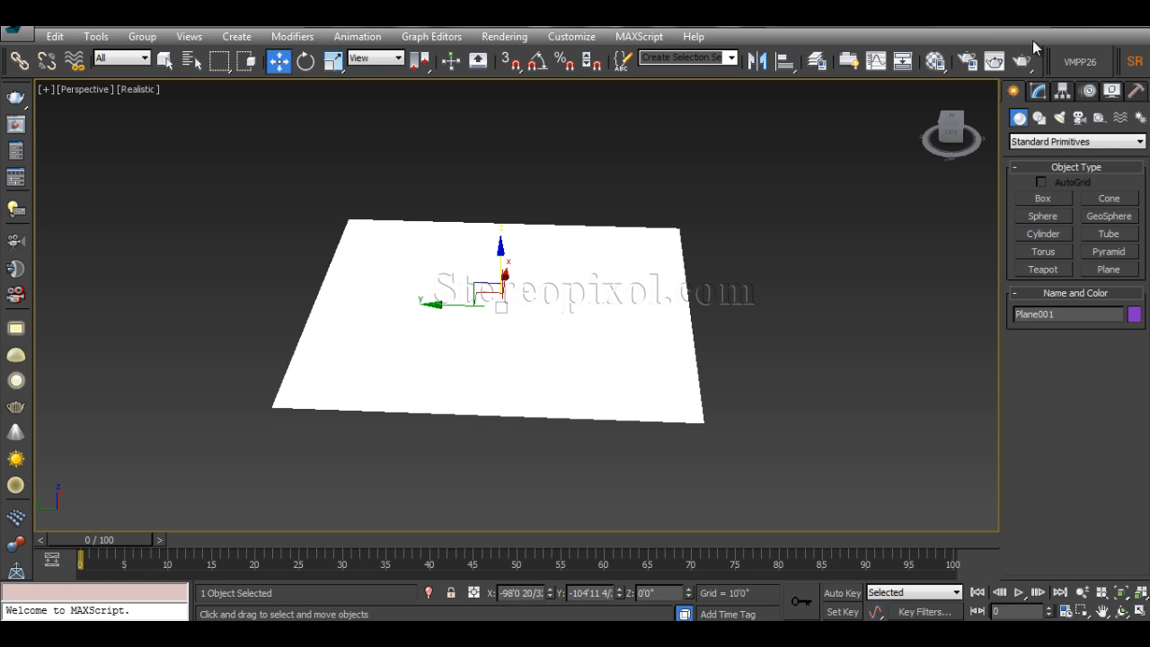
# - Set the plane's length and width segments to 4 each
pyautogui.click(1039, 91)
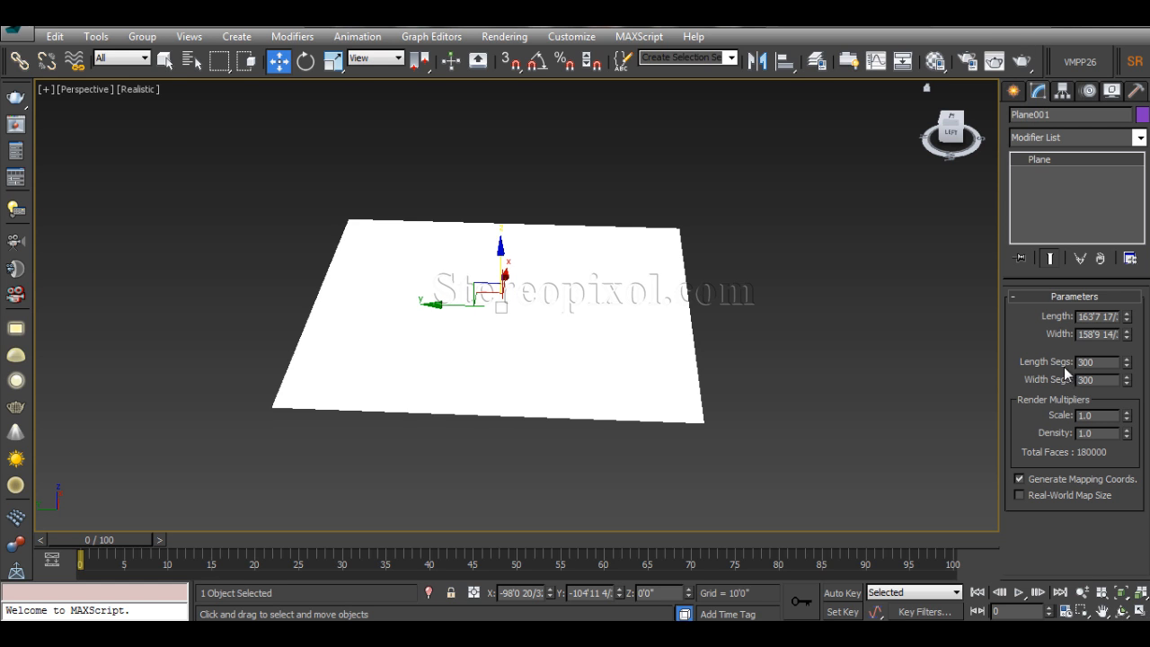
pyautogui.doubleClick(1102, 362)
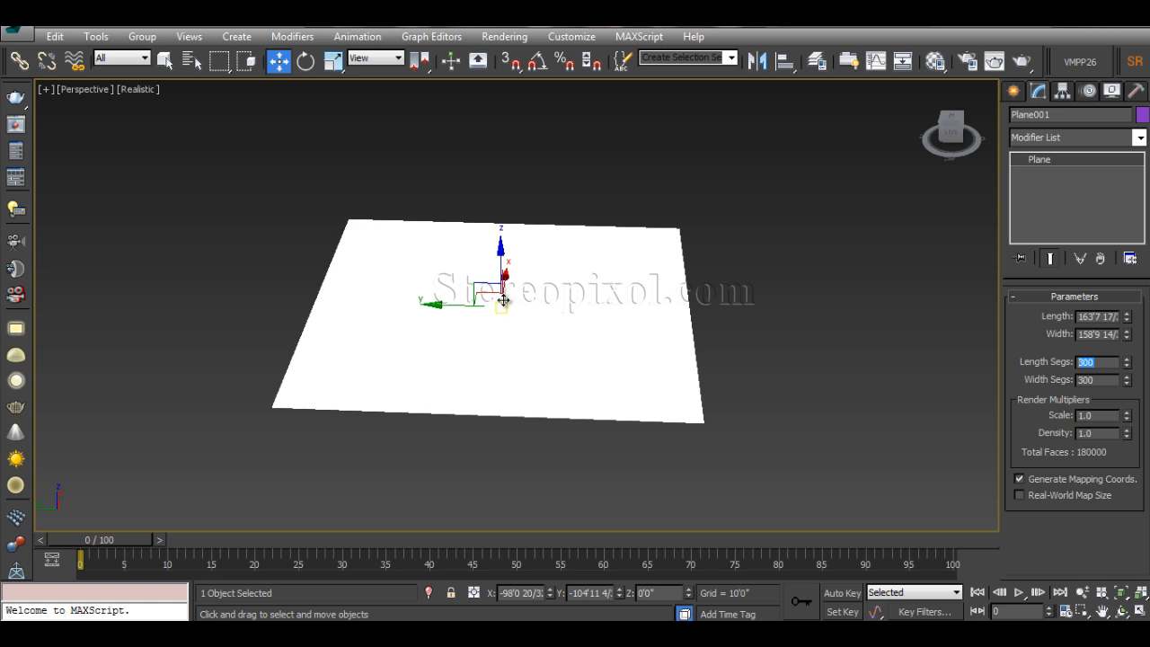
pyautogui.keyDown('alt'); pyautogui.moveTo(601, 347); pyautogui.dragTo(560, 347, button='middle'); pyautogui.keyUp('alt')
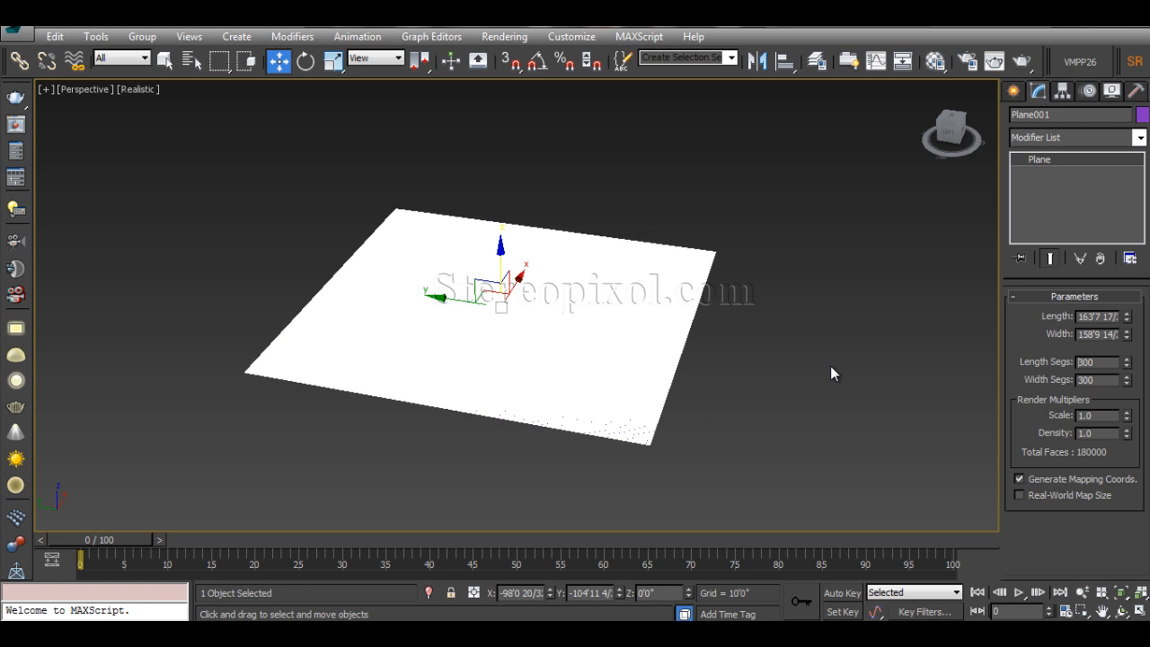
pyautogui.doubleClick(1095, 360)
pyautogui.write('4')
pyautogui.press('Tab')
pyautogui.write('4')
pyautogui.press('Return')
pyautogui.keyDown('alt'); pyautogui.moveTo(434, 312); pyautogui.dragTo(516, 363, button='middle'); pyautogui.keyUp('alt')
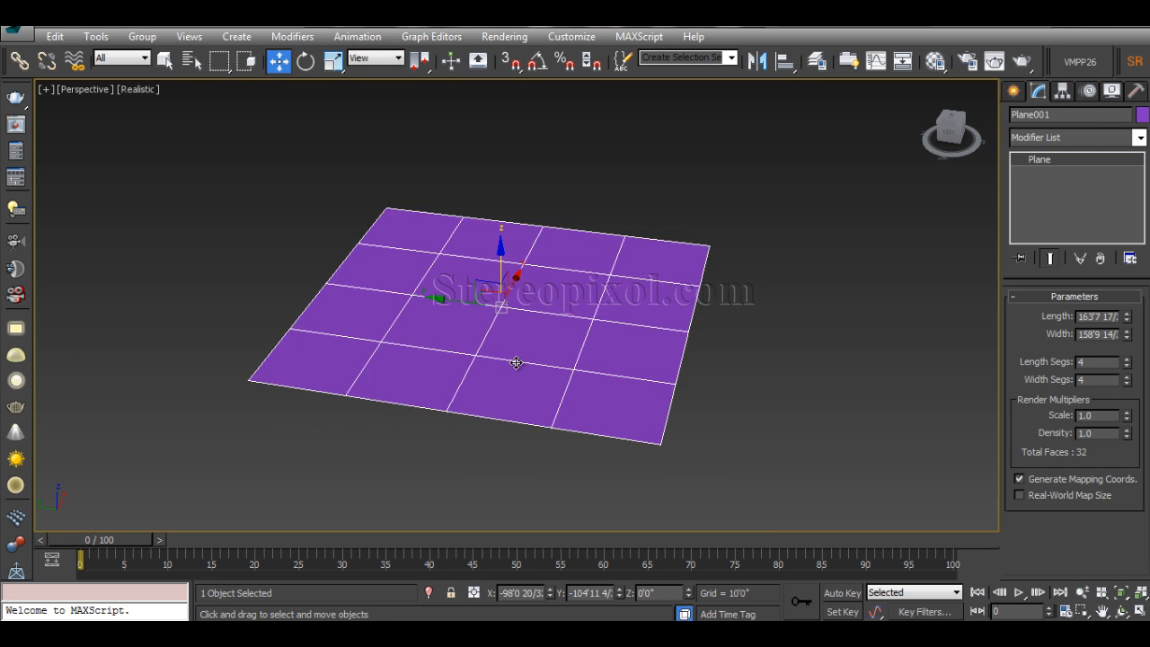
# - Set the plane's length and width segments to 100 each
pyautogui.scroll(3, 515, 386)
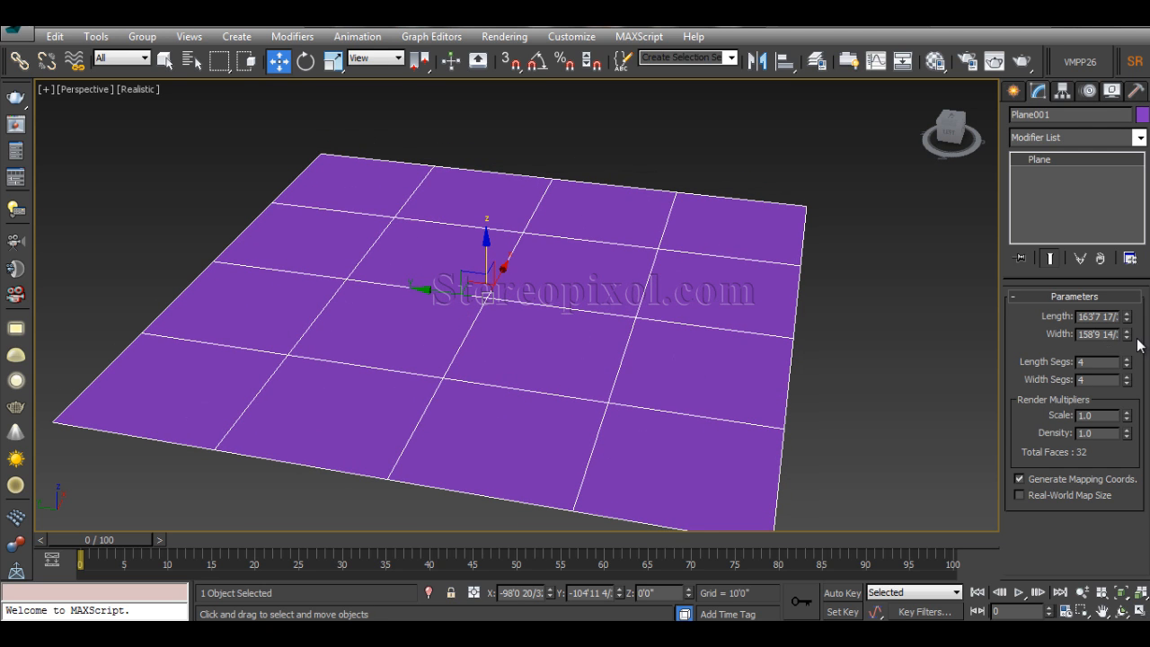
pyautogui.keyDown('alt'); pyautogui.moveTo(494, 334); pyautogui.dragTo(453, 351, button='middle'); pyautogui.keyUp('alt')
pyautogui.scroll(-4, 545, 346)
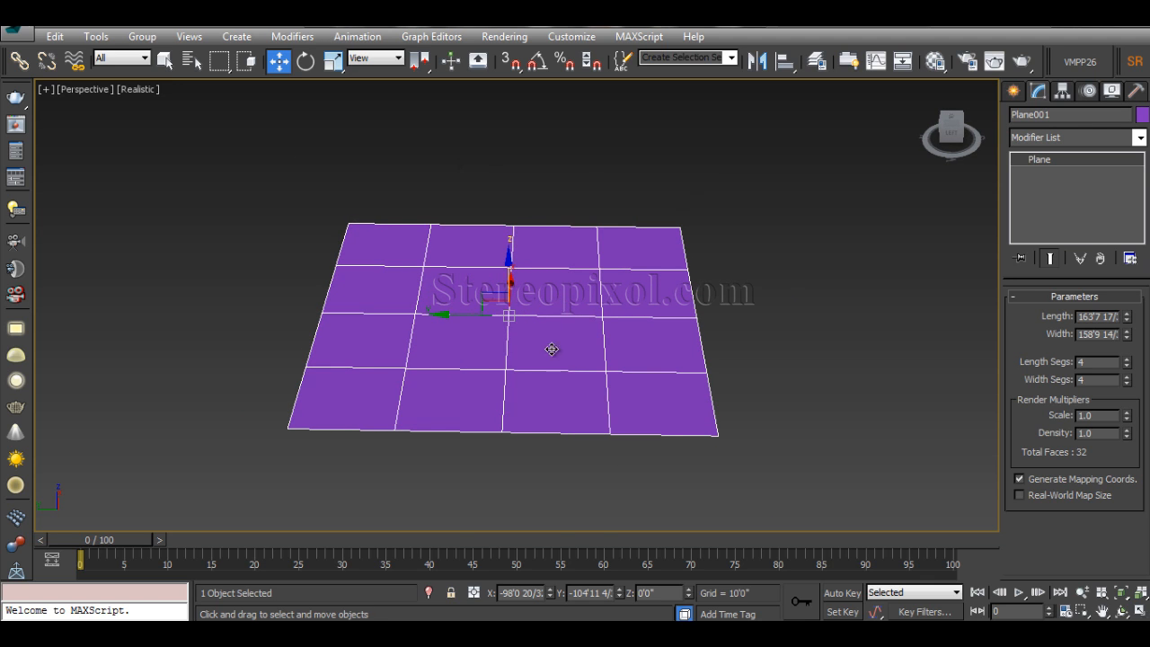
pyautogui.keyDown('alt'); pyautogui.moveTo(552, 380); pyautogui.dragTo(597, 378, button='middle'); pyautogui.keyUp('alt')
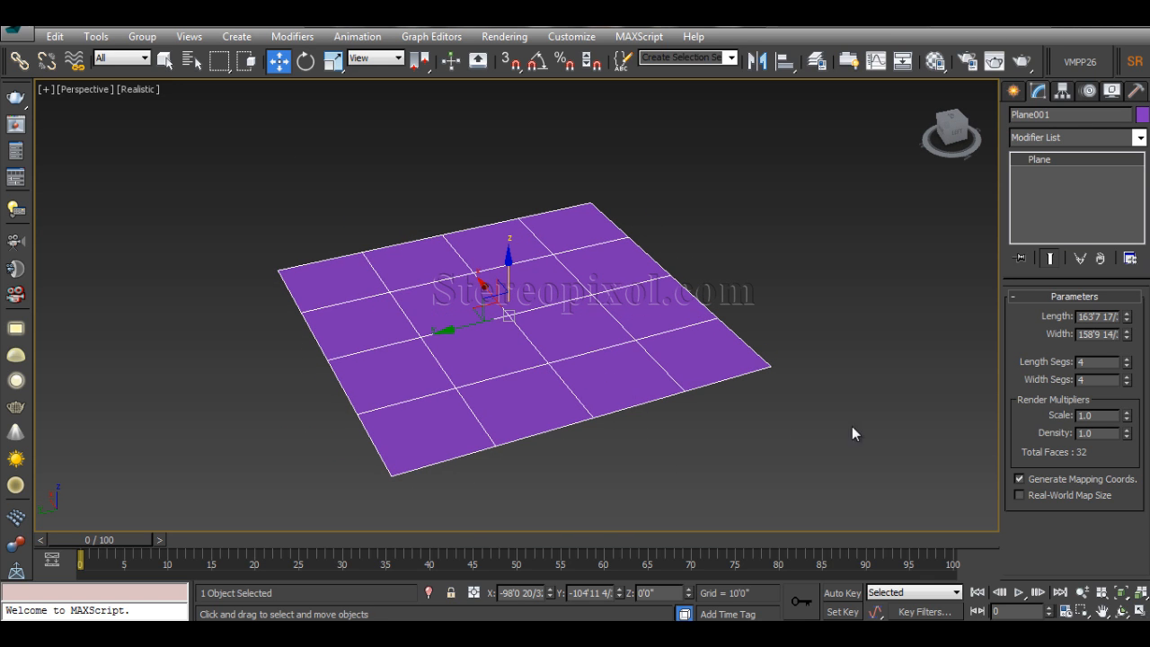
pyautogui.moveTo(1091, 362); pyautogui.dragTo(981, 367)
pyautogui.write('100')
pyautogui.press('Tab')
pyautogui.write('100')
pyautogui.press('Return')
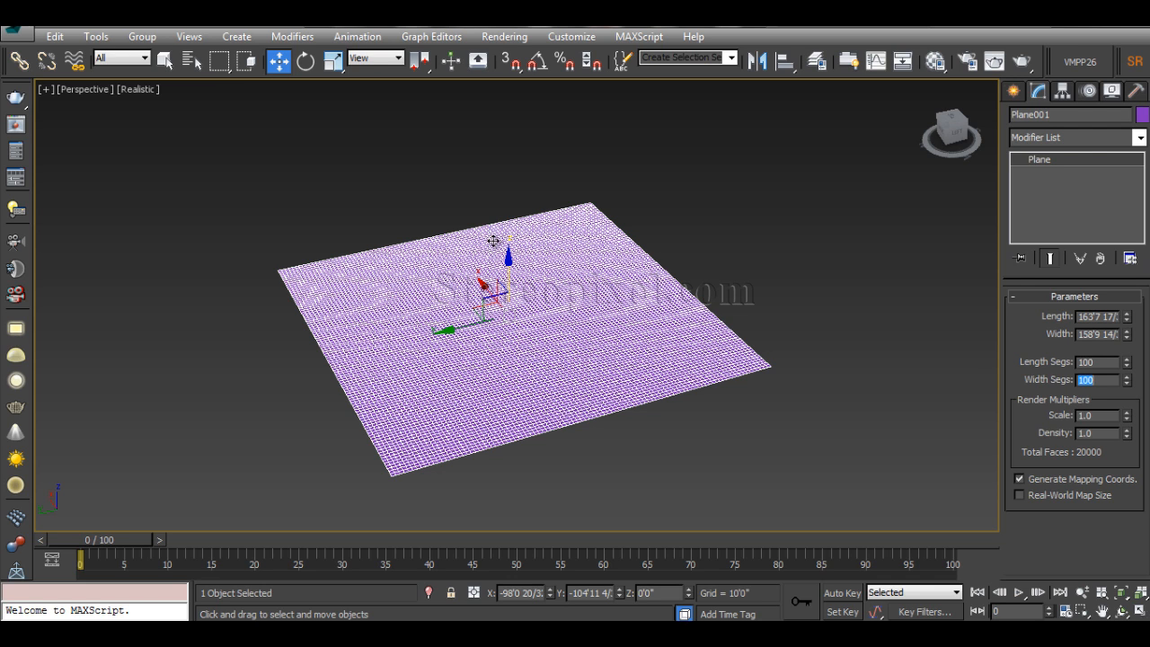
# - Add an object-space Displace modifier to the plane
pyautogui.keyDown('alt'); pyautogui.moveTo(493, 241); pyautogui.dragTo(672, 352, button='middle'); pyautogui.keyUp('alt')
pyautogui.click(1052, 136)
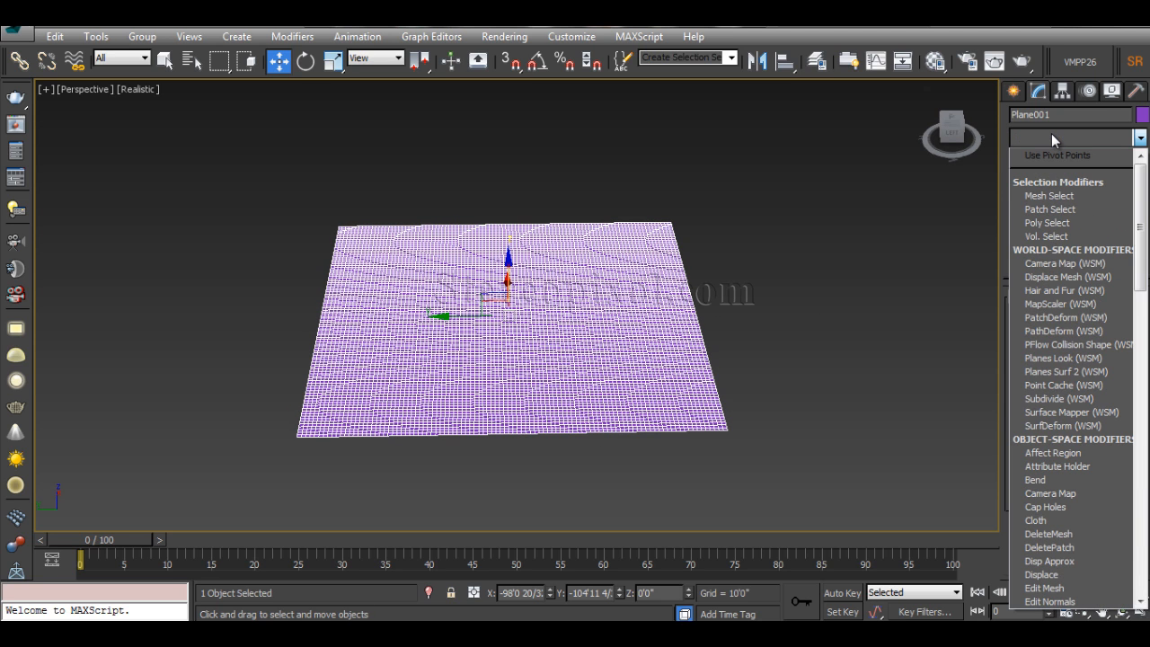
pyautogui.press('d')
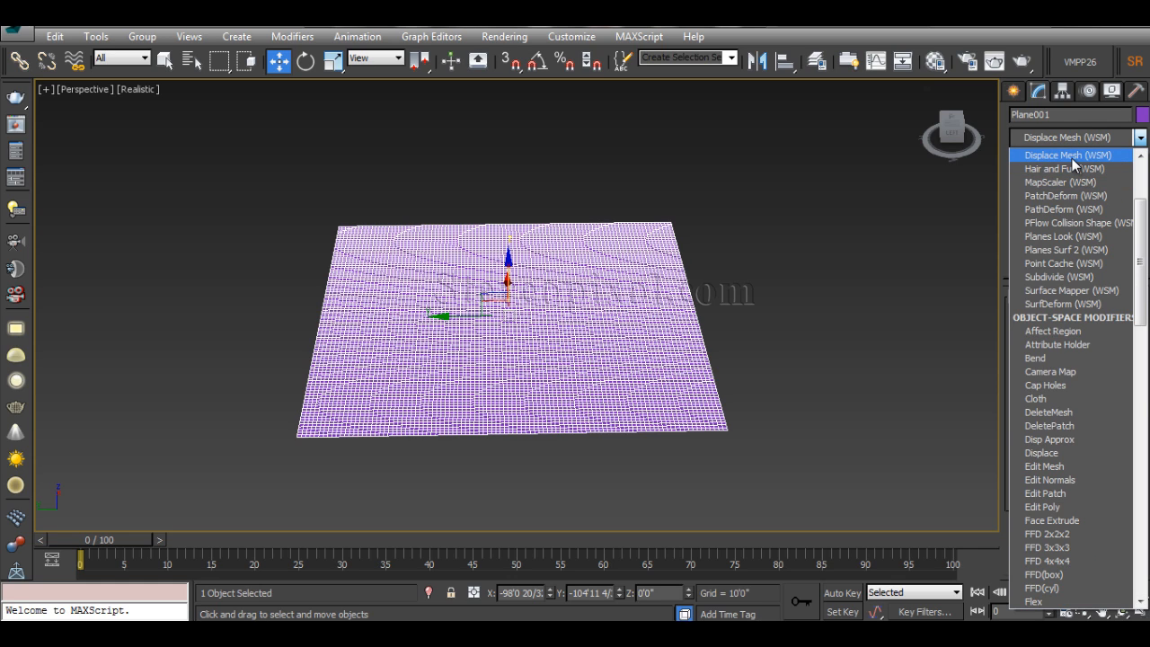
pyautogui.press('d')
pyautogui.press('d')
pyautogui.press('d')
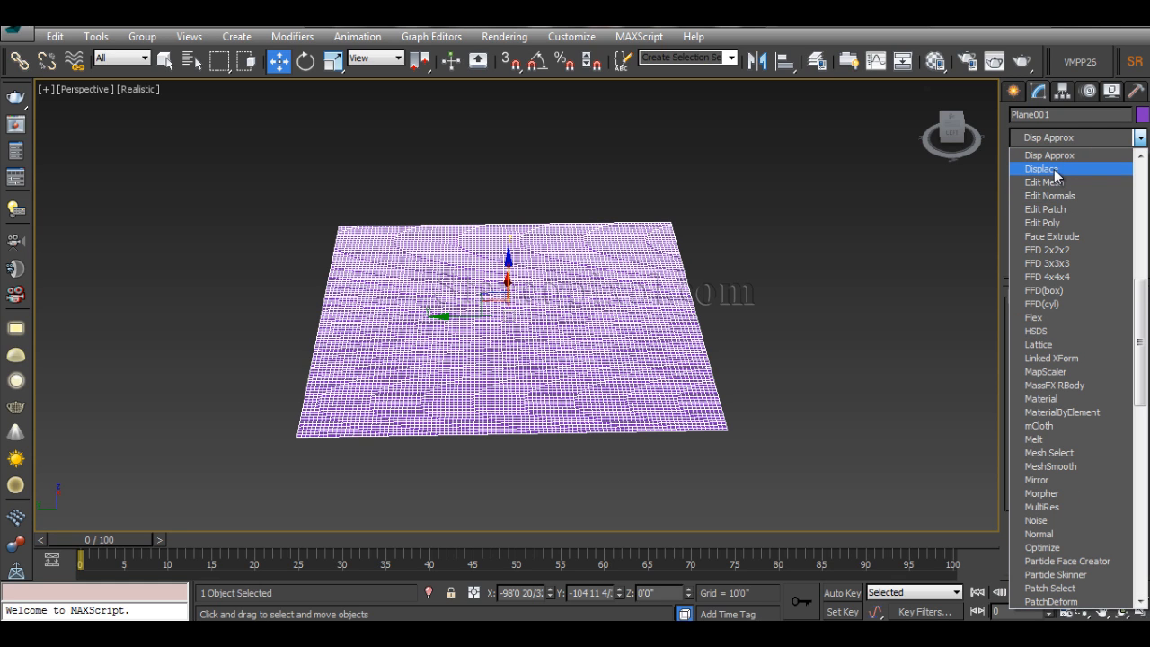
pyautogui.click(1055, 169)
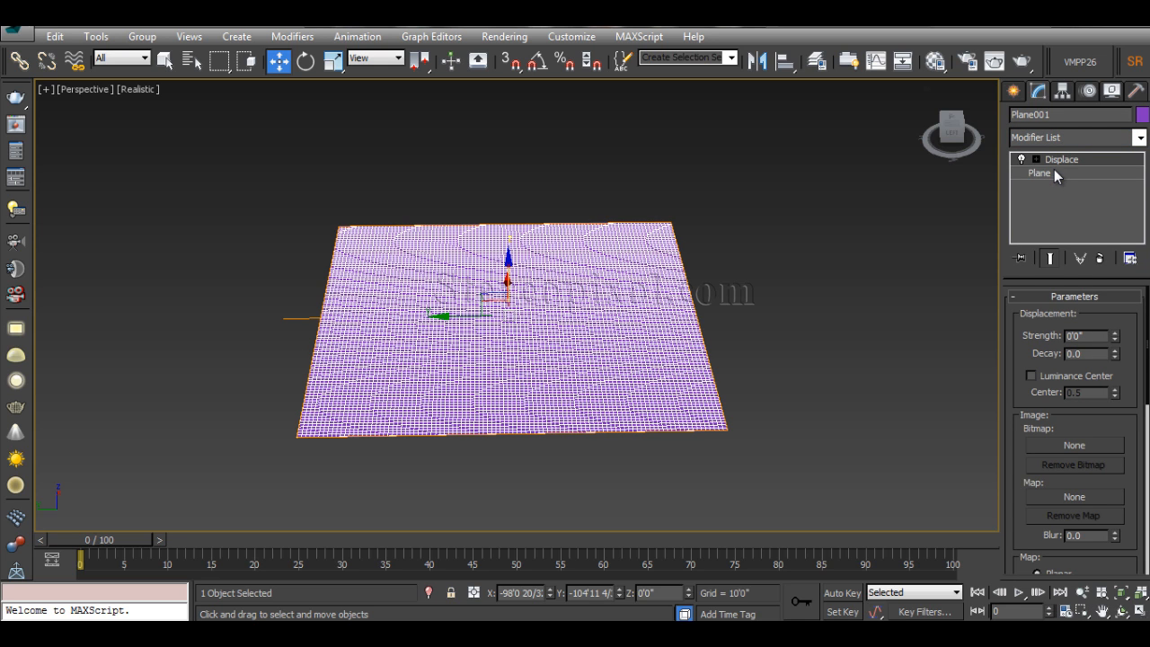
# - Choose the standard Bitmap type for the Displace modifier's image map, bringing up the image file selection
pyautogui.keyDown('alt'); pyautogui.moveTo(722, 325); pyautogui.dragTo(743, 353, button='middle'); pyautogui.keyUp('alt')
pyautogui.keyDown('alt'); pyautogui.moveTo(692, 392); pyautogui.dragTo(744, 395, button='middle'); pyautogui.keyUp('alt')
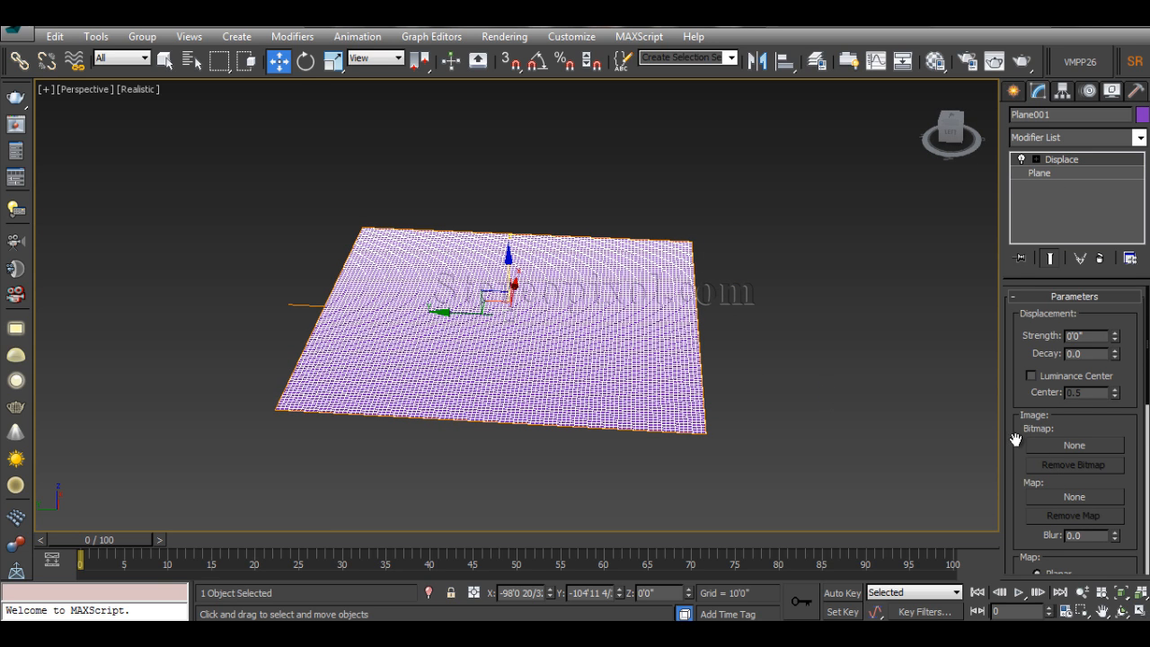
pyautogui.moveTo(1014, 437); pyautogui.dragTo(1020, 406)
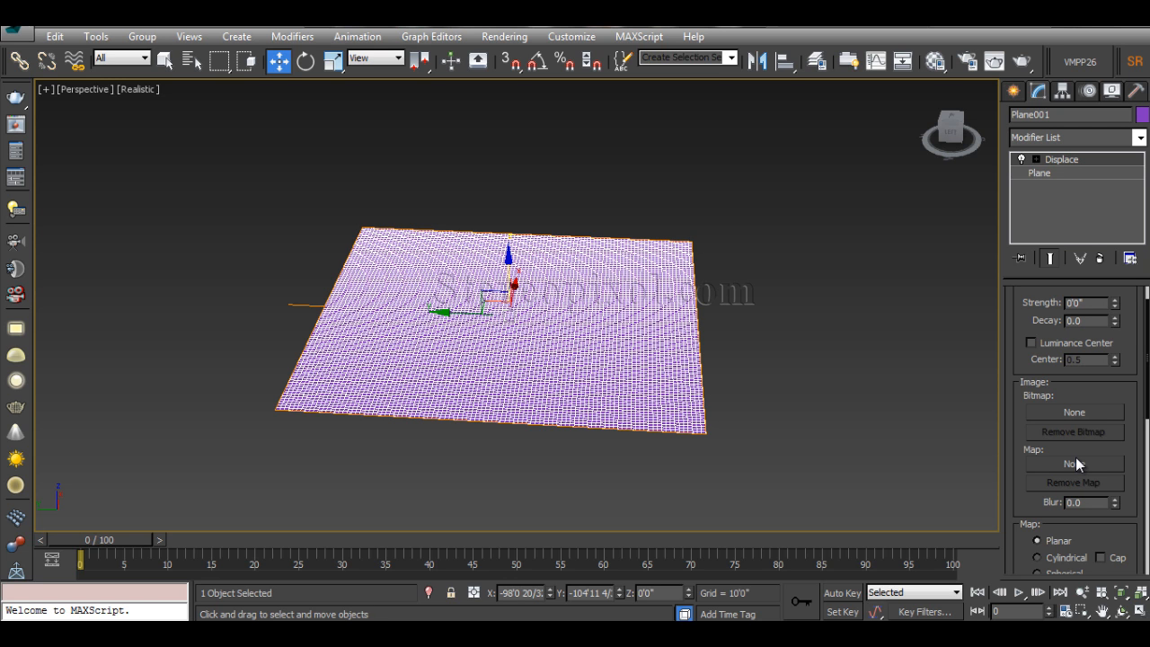
pyautogui.click(1079, 462)
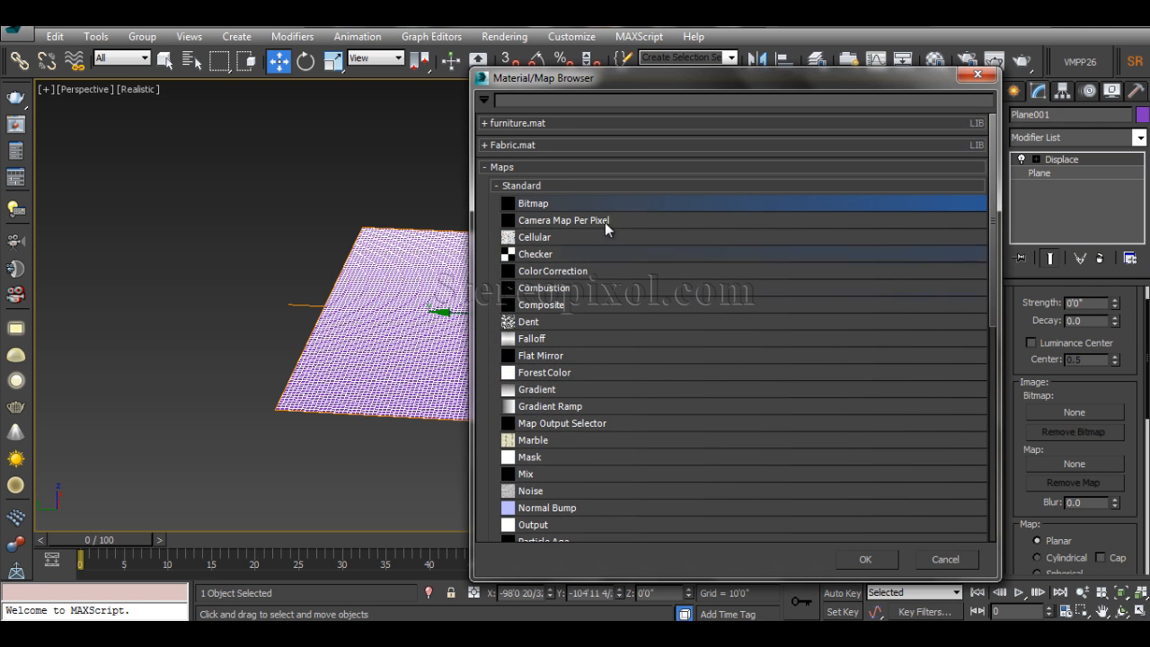
pyautogui.doubleClick(548, 203)
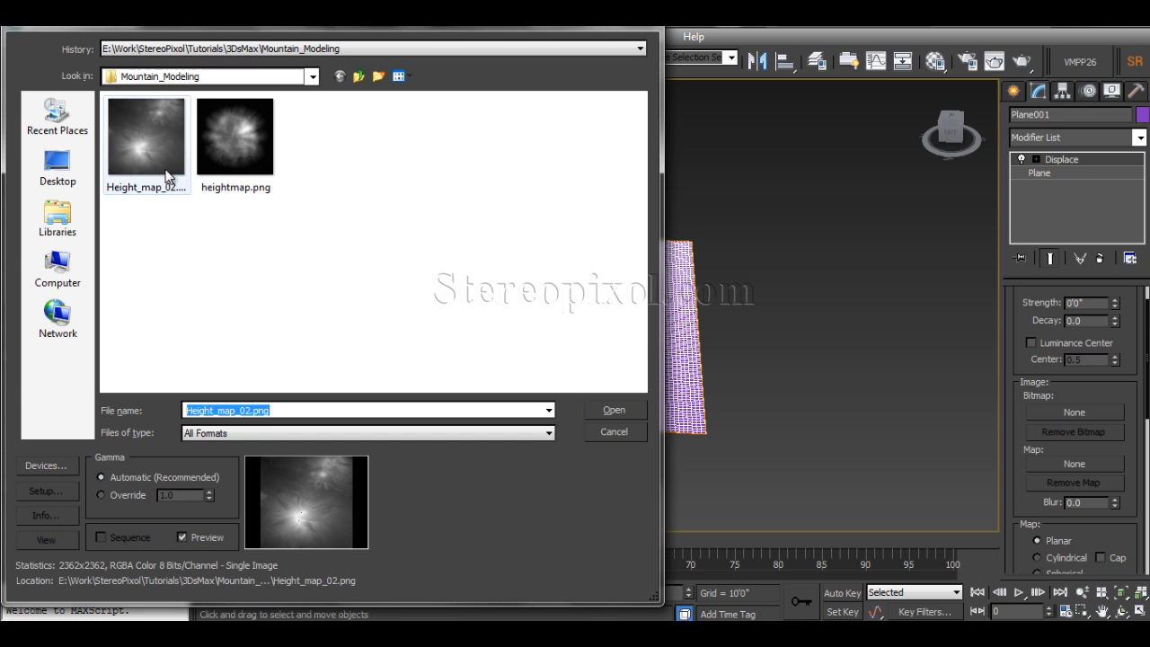
# - View heightmap.png from the Mountain_Modeling folder in Windows Photo Viewer
pyautogui.click(227, 160)
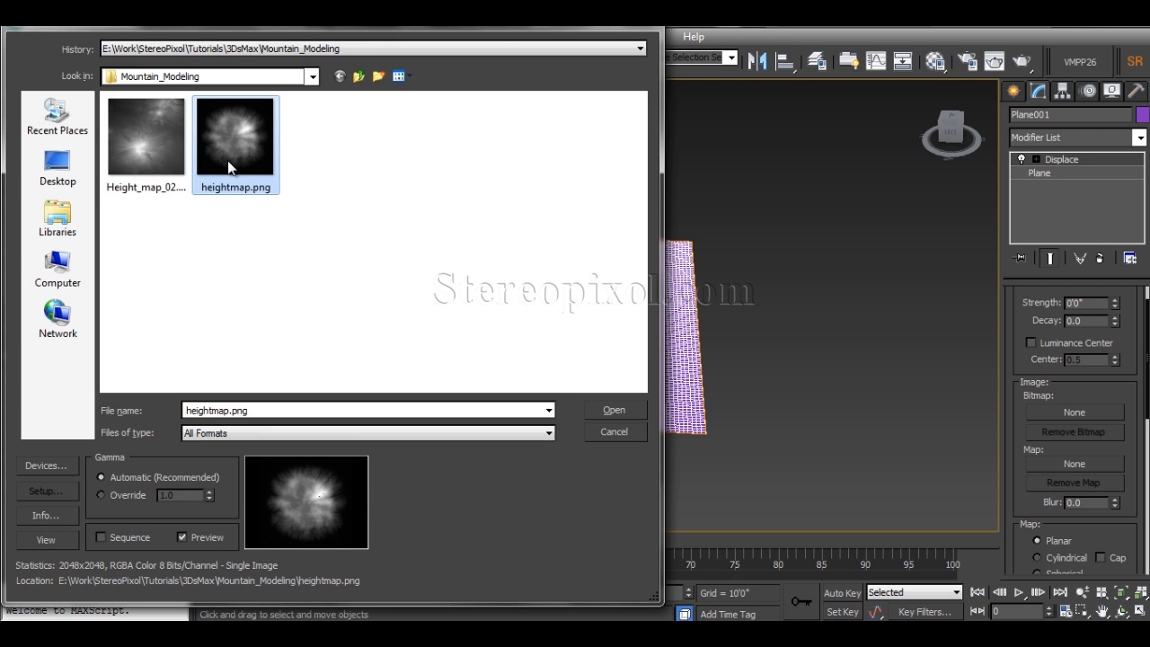
pyautogui.rightClick(242, 145)
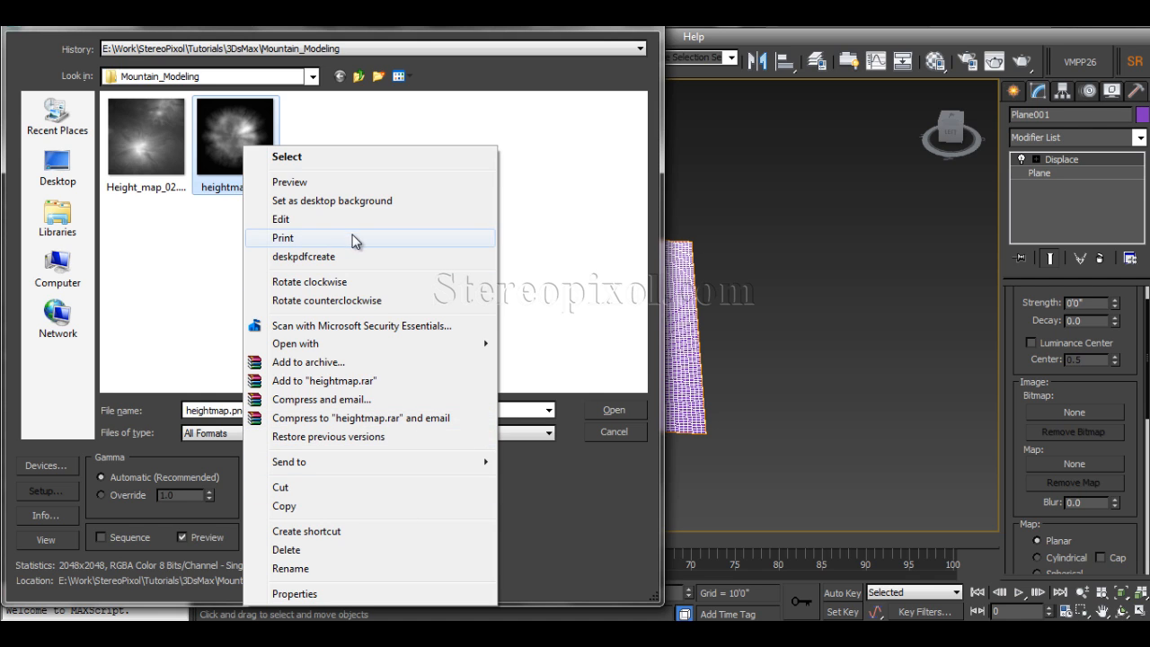
pyautogui.moveTo(402, 354)
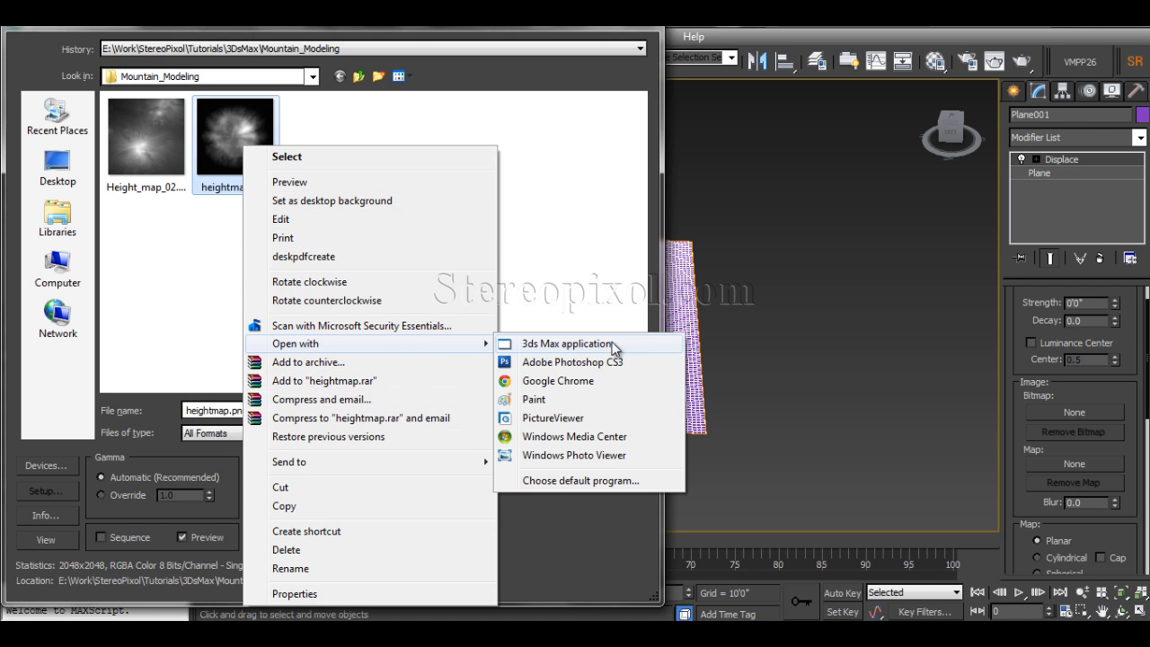
pyautogui.click(599, 456)
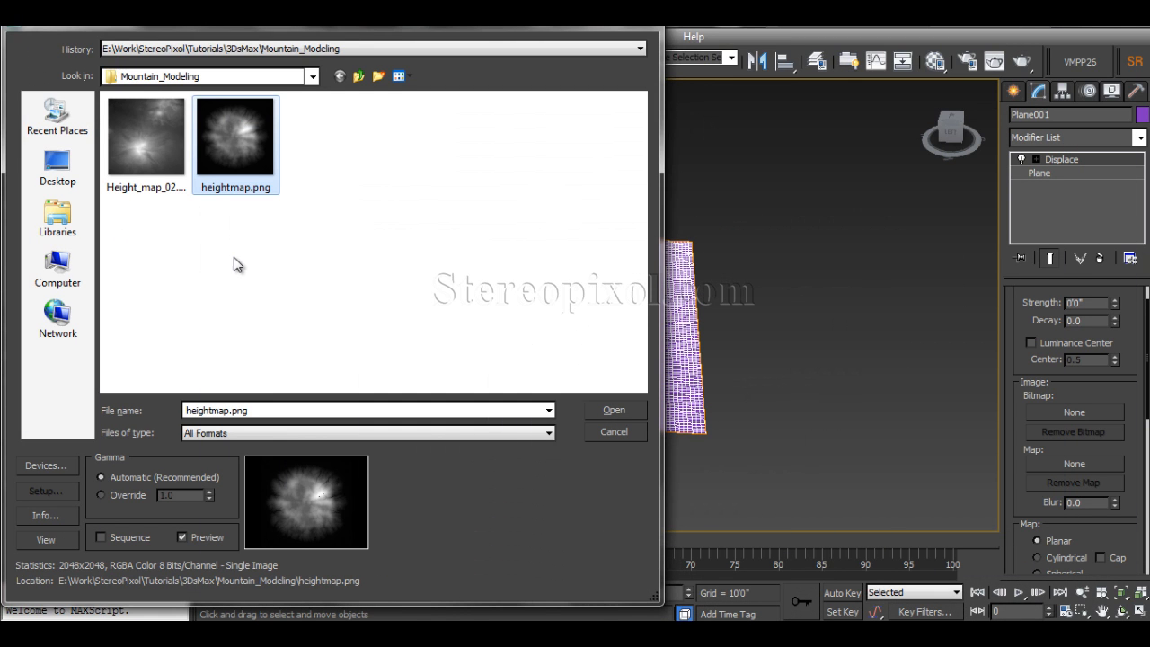
# - Load heightmap.png as the Displace modifier's bitmap map
pyautogui.click(235, 133)
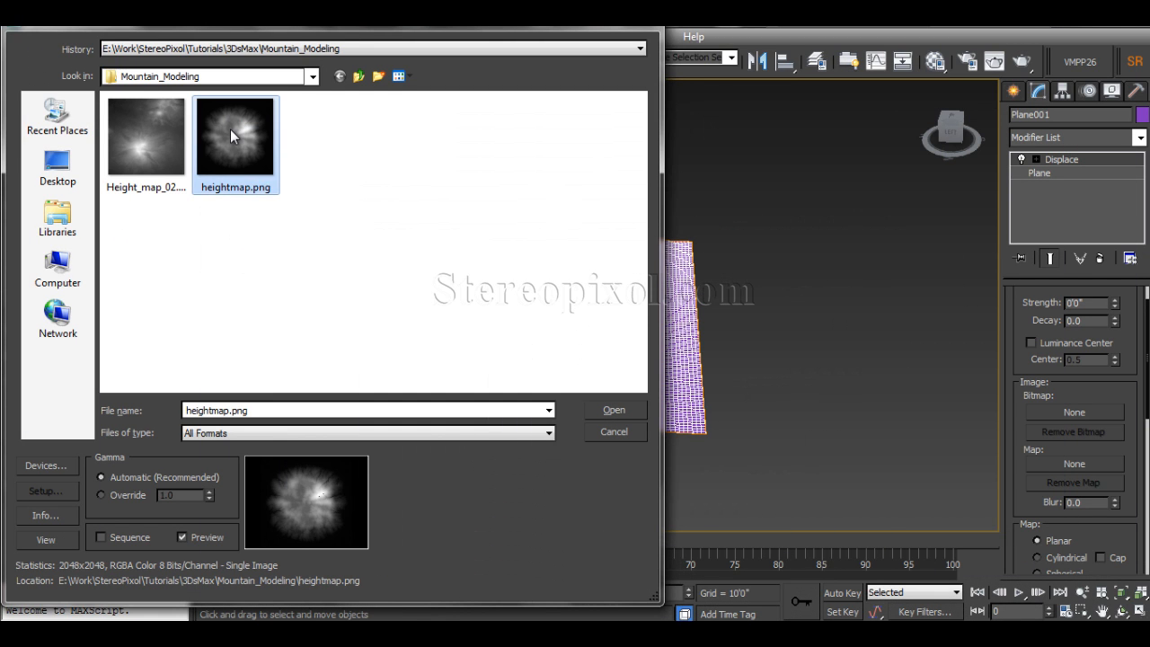
pyautogui.click(614, 409)
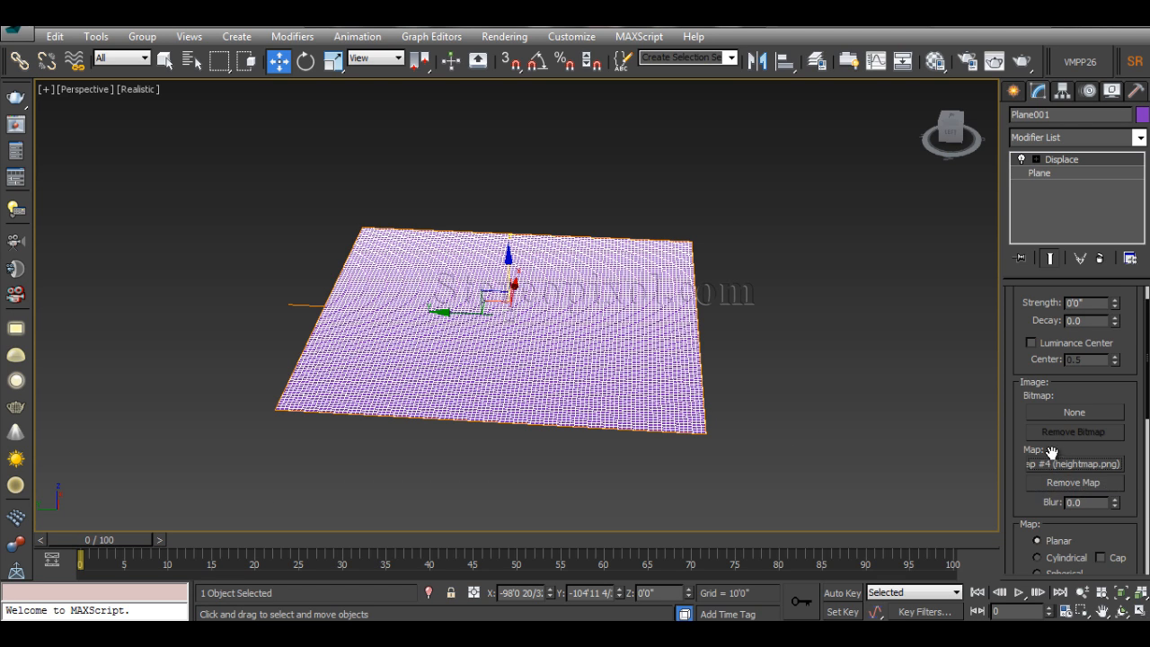
pyautogui.moveTo(1022, 373); pyautogui.dragTo(1022, 405)
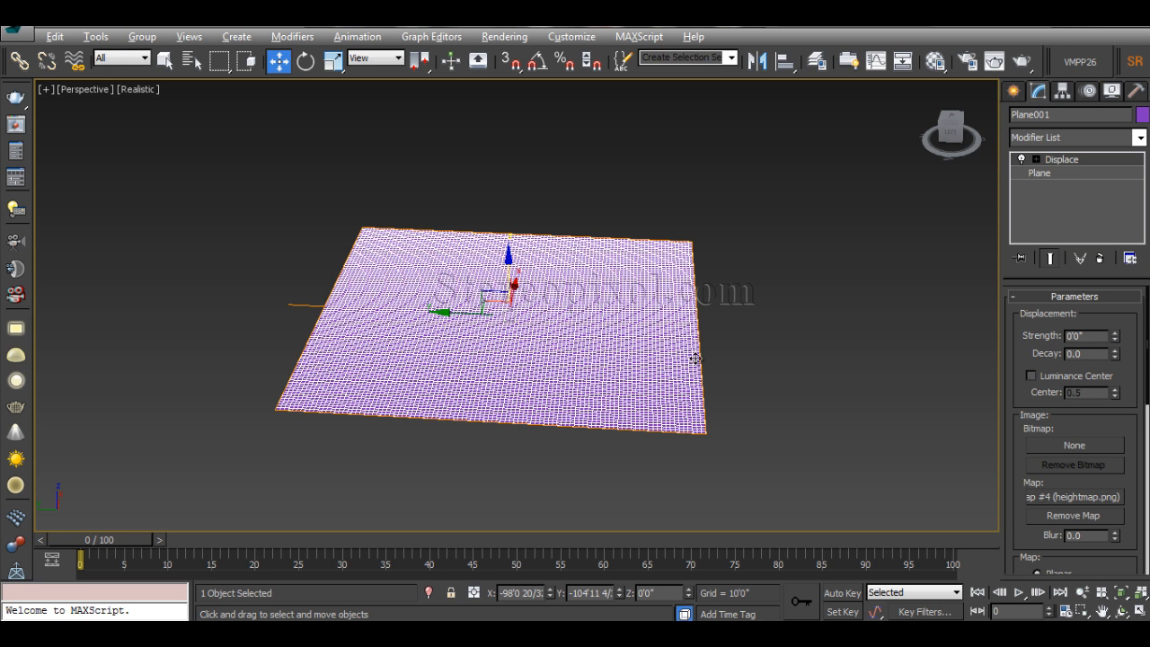
# - Turn on edged faces display in the perspective view and deselect the plane
pyautogui.keyDown('alt'); pyautogui.moveTo(697, 360); pyautogui.dragTo(760, 367, button='middle'); pyautogui.keyUp('alt')
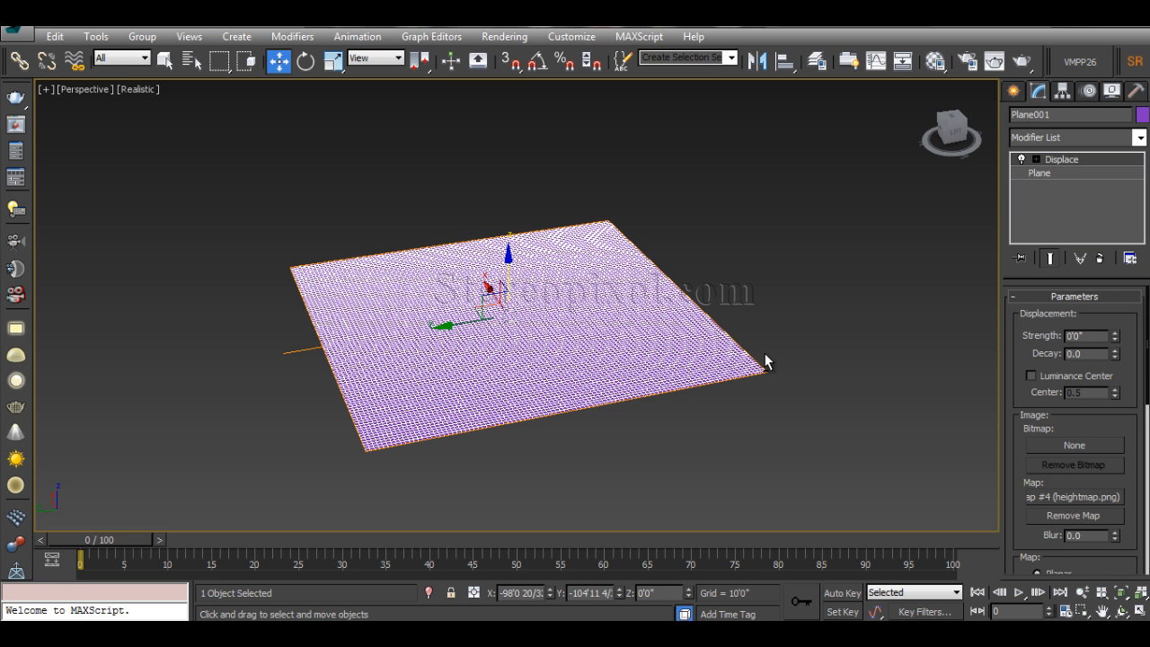
pyautogui.press('F4')
pyautogui.click(736, 292)
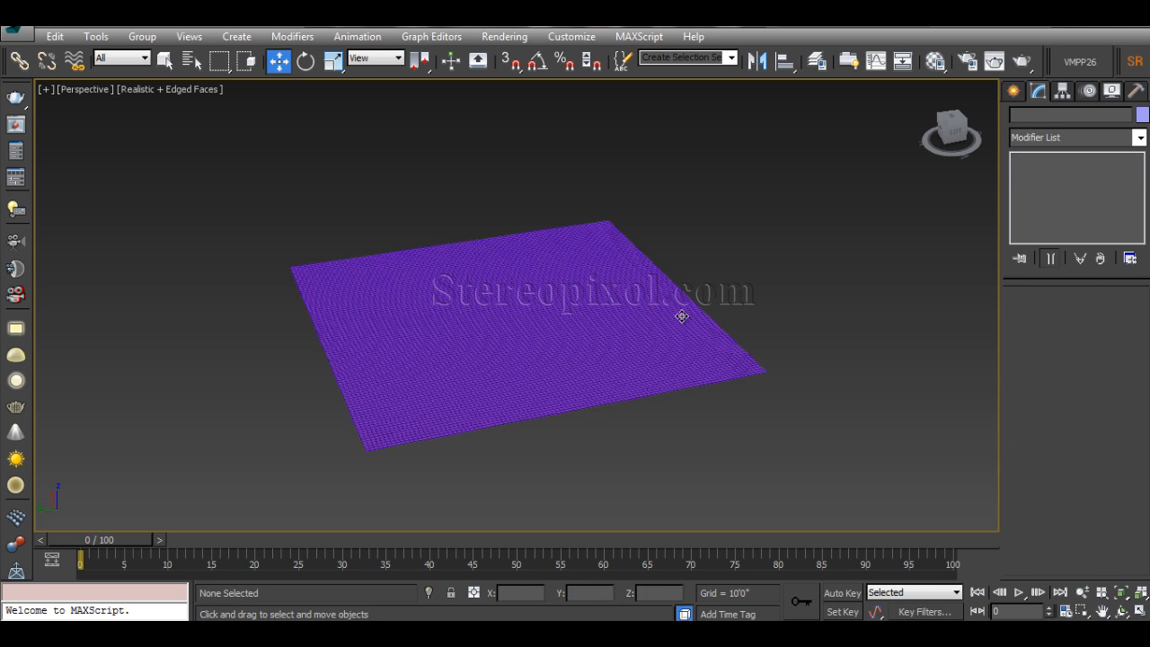
# - Select the plane, turn off edged faces display, and raise its Displace strength to about 97'2"
pyautogui.click(682, 316)
pyautogui.press('F4')
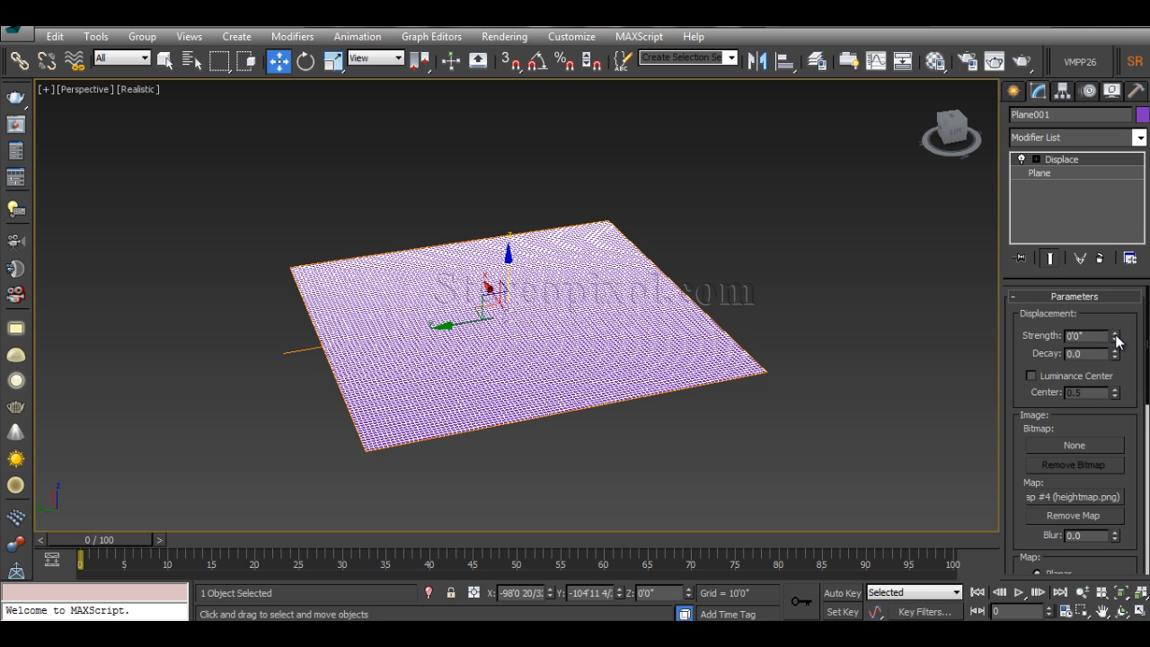
pyautogui.moveTo(1117, 340); pyautogui.dragTo(1105, 1)
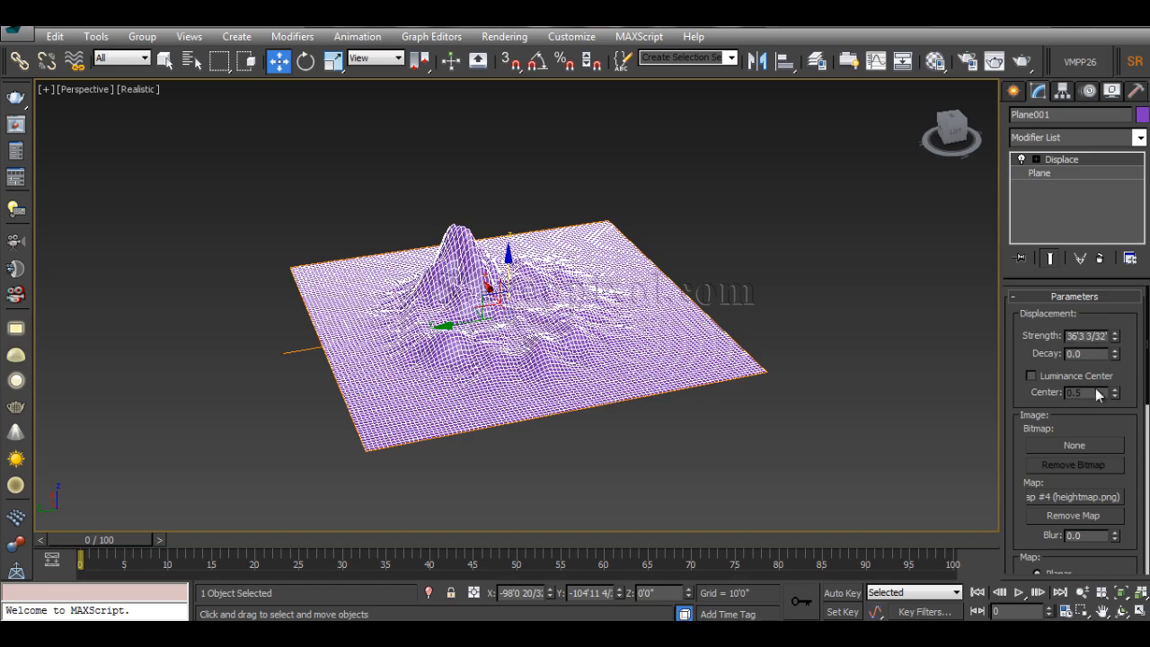
pyautogui.moveTo(1119, 340); pyautogui.dragTo(1110, 193)
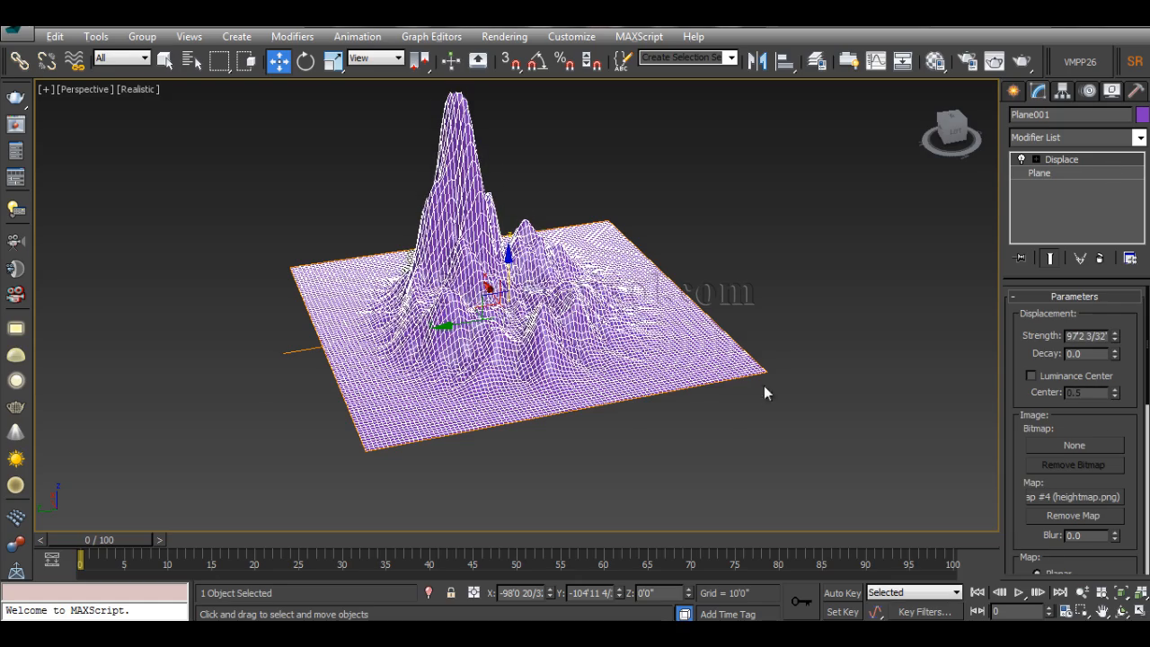
# - Examine the displaced terrain's peaks and surface detail from several angles and distances, both with and without its selection wireframe
pyautogui.keyDown('alt'); pyautogui.moveTo(764, 393); pyautogui.dragTo(743, 423, button='middle'); pyautogui.keyUp('alt')
pyautogui.click(743, 424)
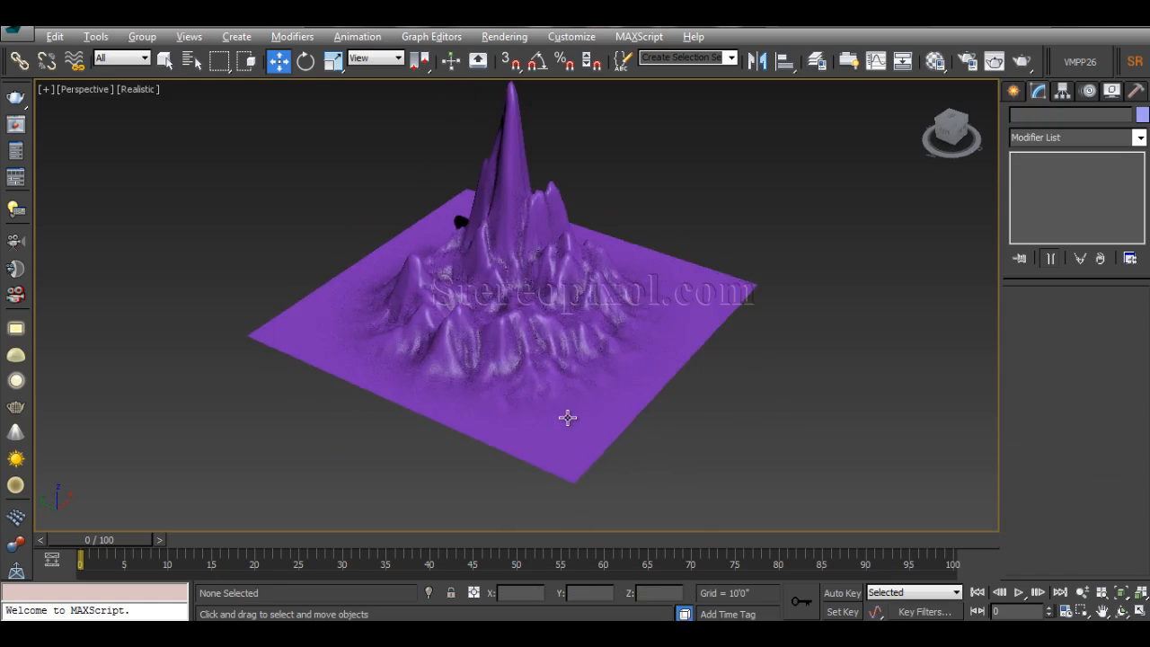
pyautogui.keyDown('alt'); pyautogui.moveTo(568, 417); pyautogui.dragTo(556, 441, button='middle'); pyautogui.keyUp('alt')
pyautogui.click(556, 440)
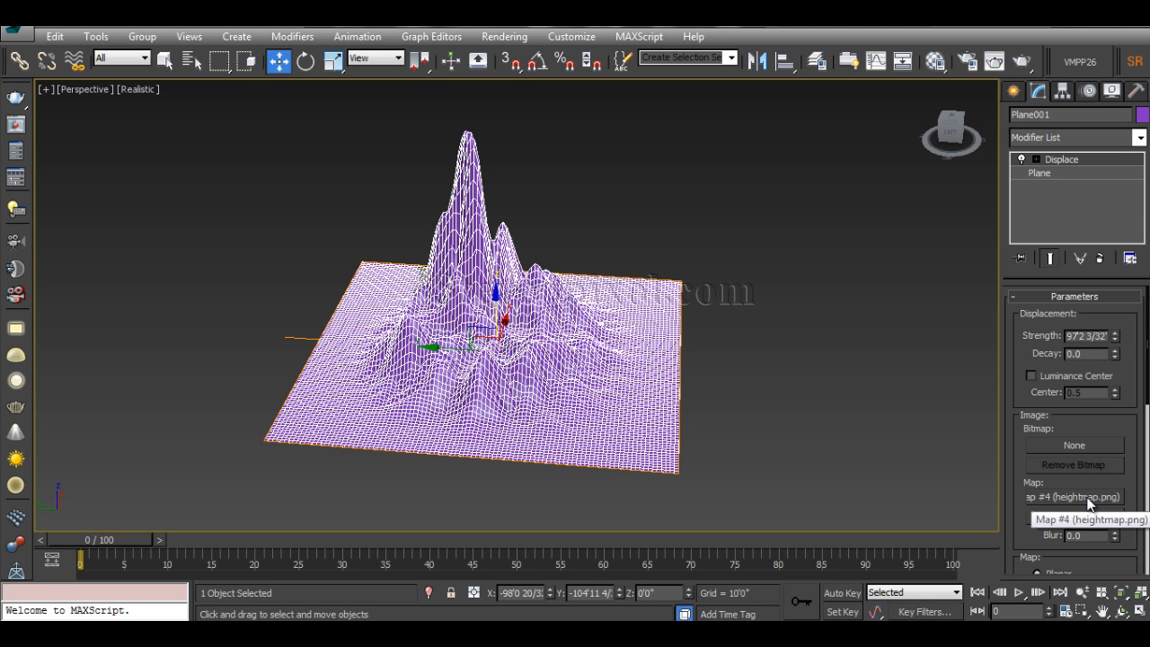
pyautogui.keyDown('alt'); pyautogui.moveTo(584, 326); pyautogui.dragTo(567, 370, button='middle'); pyautogui.keyUp('alt')
pyautogui.scroll(3, 566, 370)
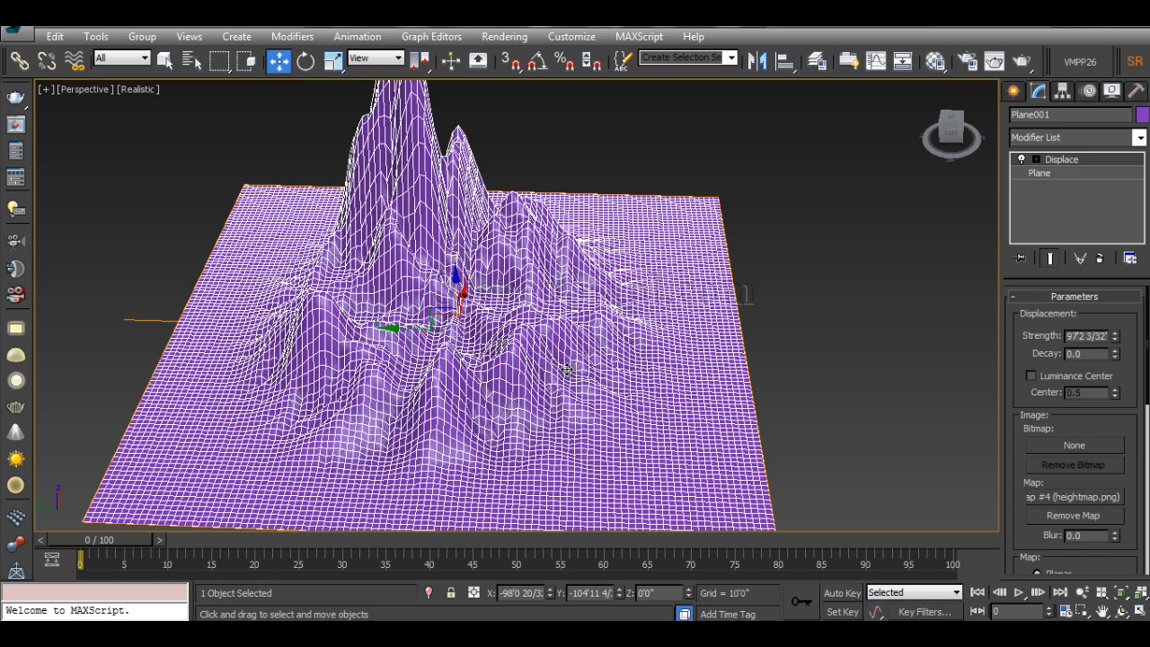
pyautogui.click(751, 341)
pyautogui.keyDown('alt'); pyautogui.moveTo(751, 341); pyautogui.dragTo(399, 337, button='middle'); pyautogui.keyUp('alt')
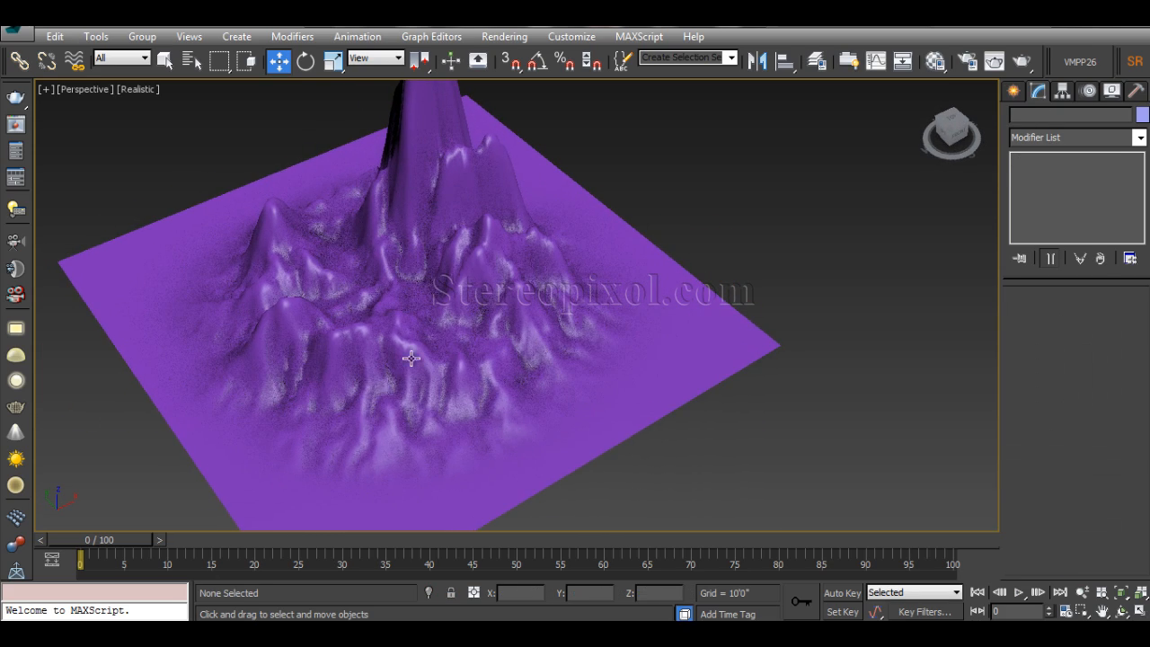
pyautogui.keyDown('alt'); pyautogui.moveTo(398, 411); pyautogui.dragTo(525, 374, button='middle'); pyautogui.keyUp('alt')
pyautogui.scroll(5, 525, 374)
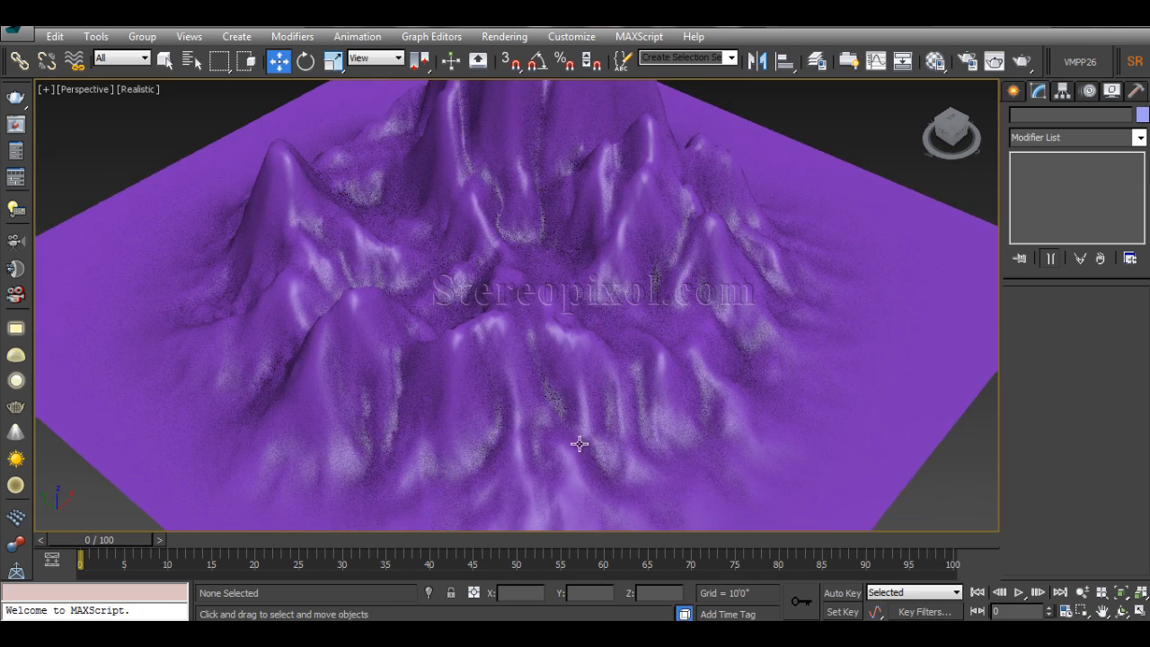
pyautogui.keyDown('alt'); pyautogui.moveTo(519, 432); pyautogui.dragTo(688, 403, button='middle'); pyautogui.keyUp('alt')
pyautogui.click(594, 404)
pyautogui.click(887, 383)
pyautogui.keyDown('alt'); pyautogui.moveTo(579, 382); pyautogui.dragTo(608, 386, button='middle'); pyautogui.keyUp('alt')
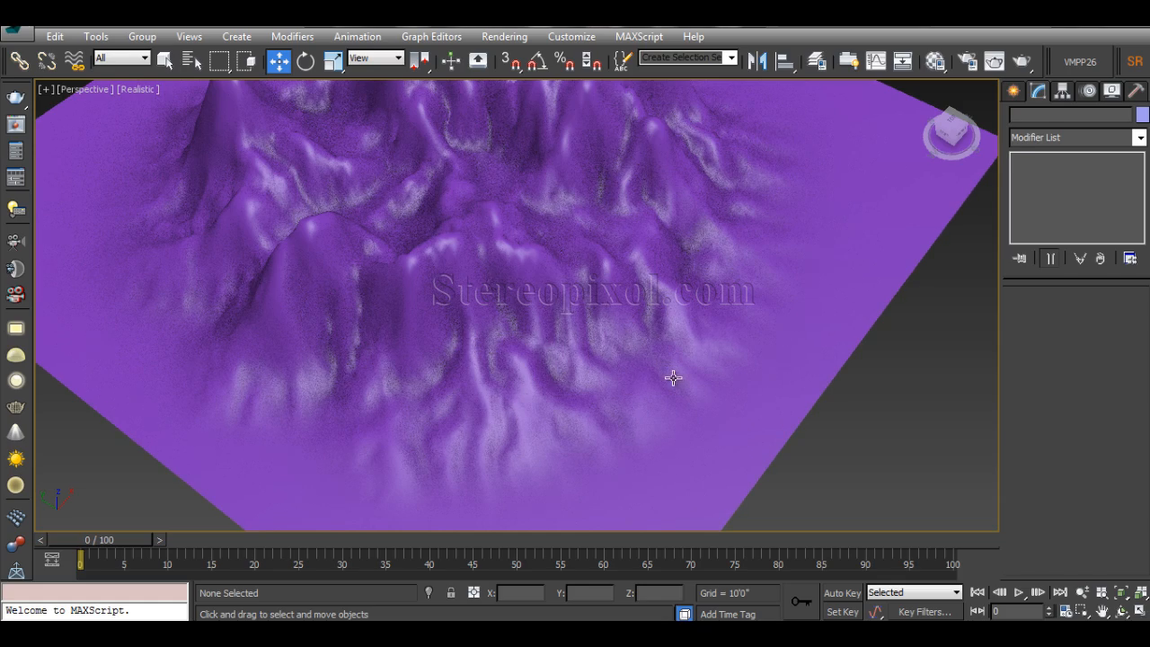
pyautogui.click(653, 354)
pyautogui.keyDown('alt'); pyautogui.moveTo(668, 391); pyautogui.dragTo(709, 371, button='middle'); pyautogui.keyUp('alt')
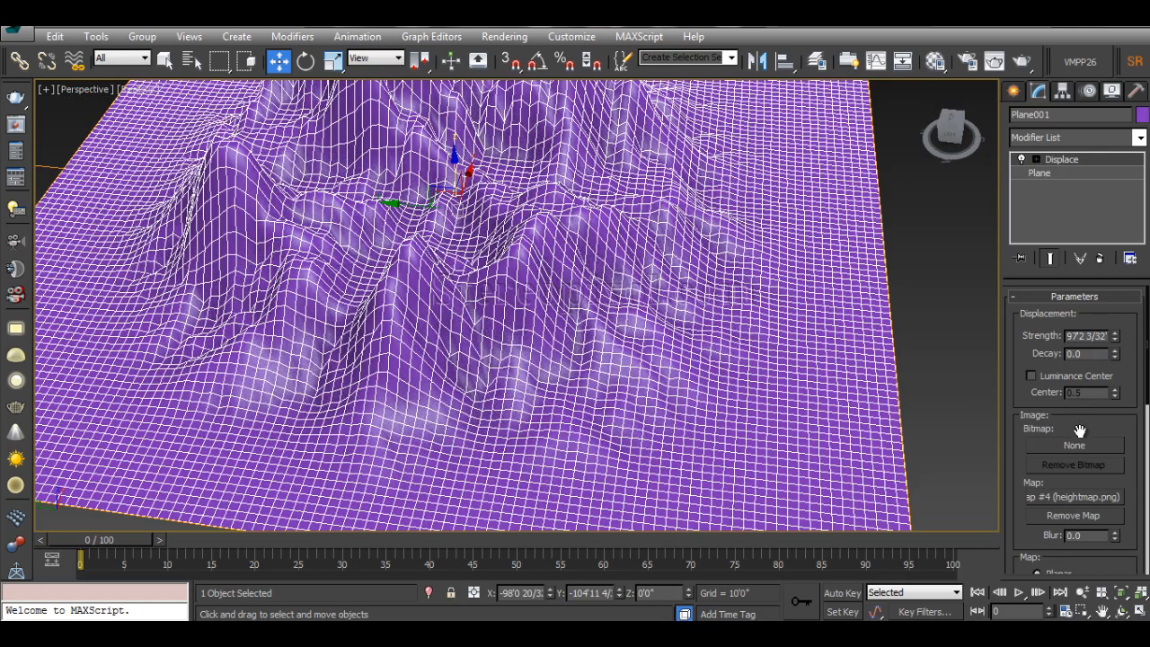
# - Increase the terrain's Displace strength to about 364'4" and check the exaggerated peaks from different angles
pyautogui.moveTo(1116, 342); pyautogui.dragTo(1114, 243)
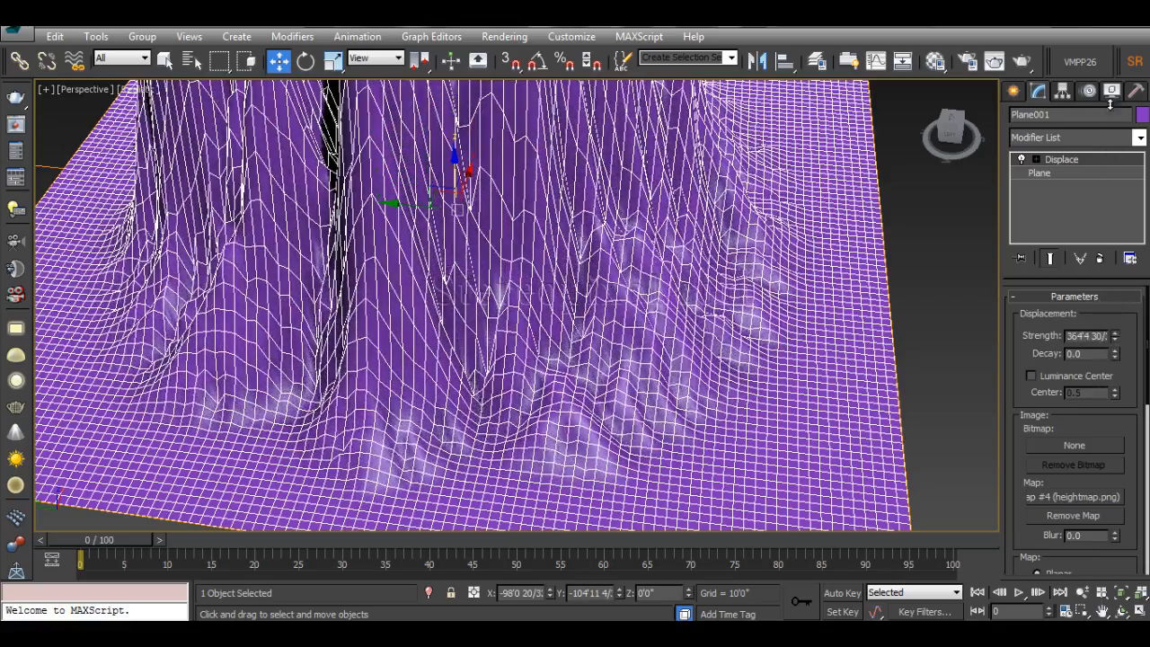
pyautogui.scroll(-3, 653, 340)
pyautogui.keyDown('alt'); pyautogui.moveTo(653, 340); pyautogui.dragTo(639, 378, button='middle'); pyautogui.keyUp('alt')
pyautogui.scroll(-5, 844, 375)
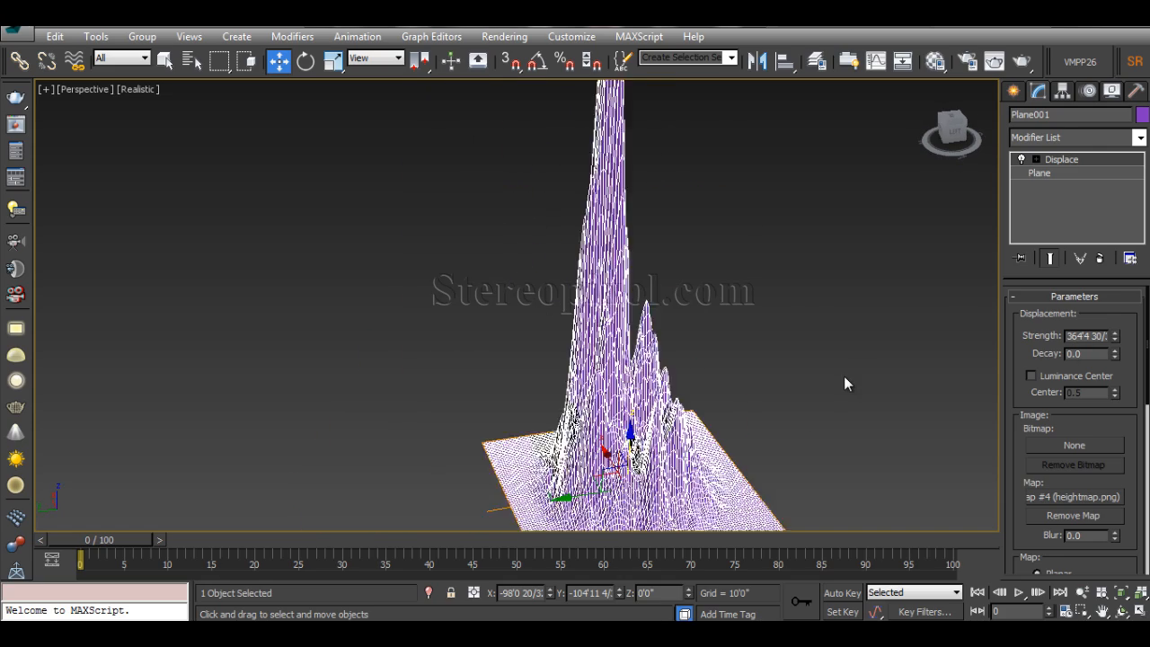
pyautogui.keyDown('alt'); pyautogui.moveTo(835, 392); pyautogui.dragTo(767, 392, button='middle'); pyautogui.keyUp('alt')
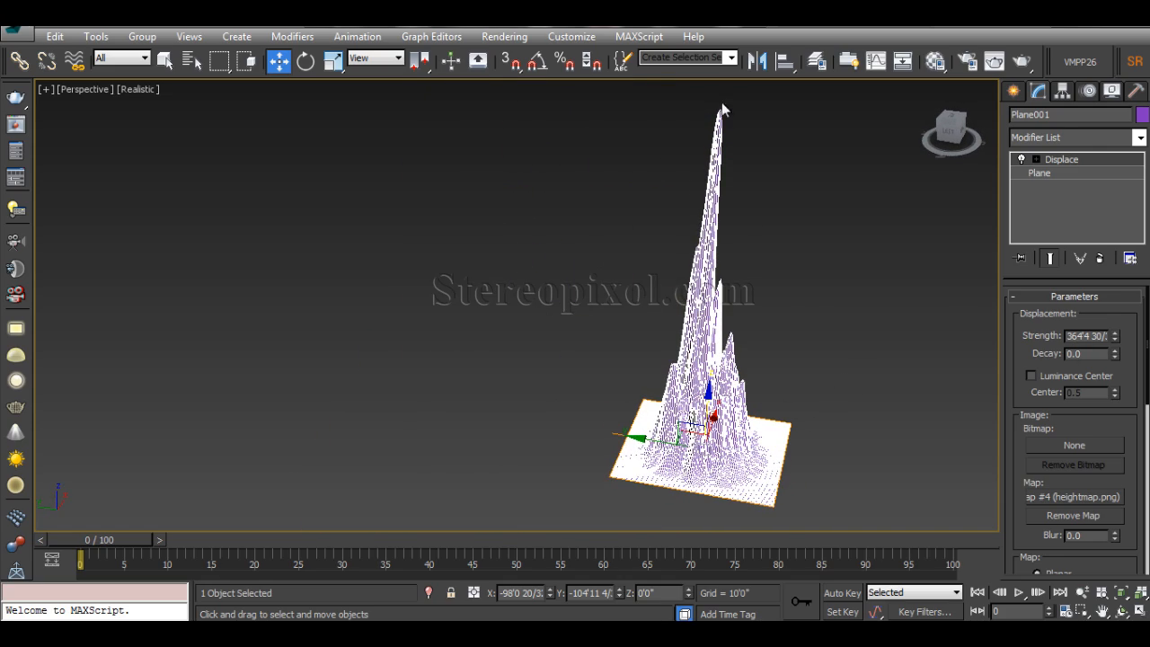
pyautogui.moveTo(769, 327); pyautogui.dragTo(692, 313, button='middle')
pyautogui.click(740, 355)
pyautogui.keyDown('alt'); pyautogui.moveTo(650, 357); pyautogui.dragTo(642, 416, button='middle'); pyautogui.keyUp('alt')
pyautogui.click(626, 399)
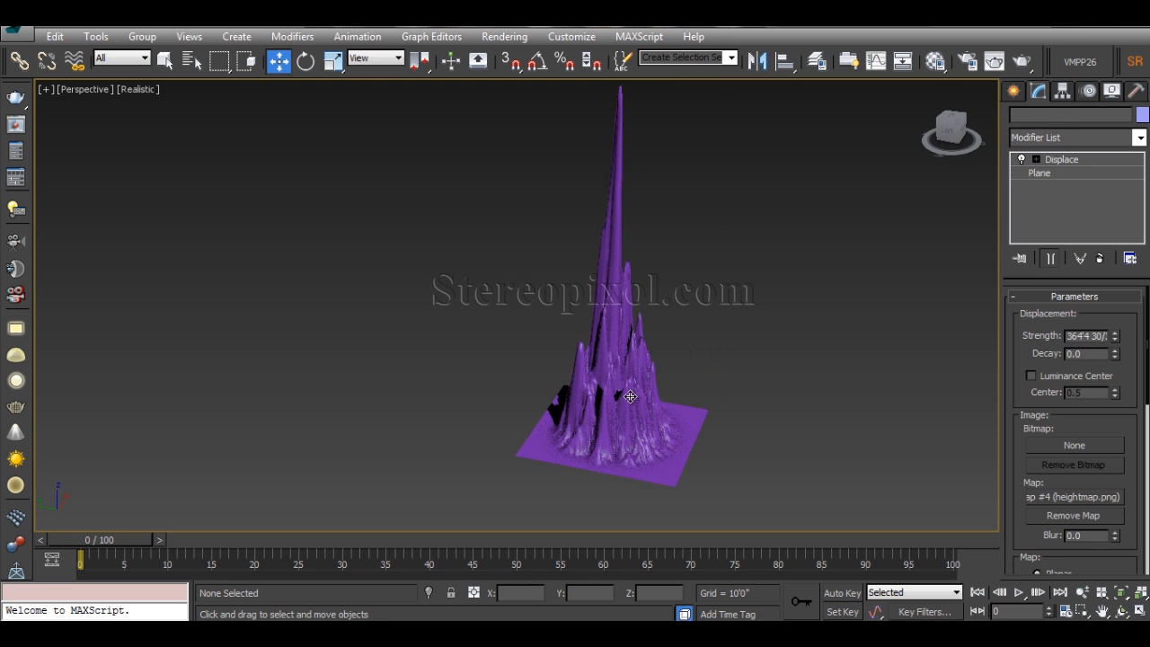
# - Reduce the terrain's Displace strength to about 112'11" and check the mountain's shape
pyautogui.moveTo(1117, 341); pyautogui.dragTo(1116, 382)
pyautogui.scroll(3, 772, 430)
pyautogui.scroll(2, 772, 429)
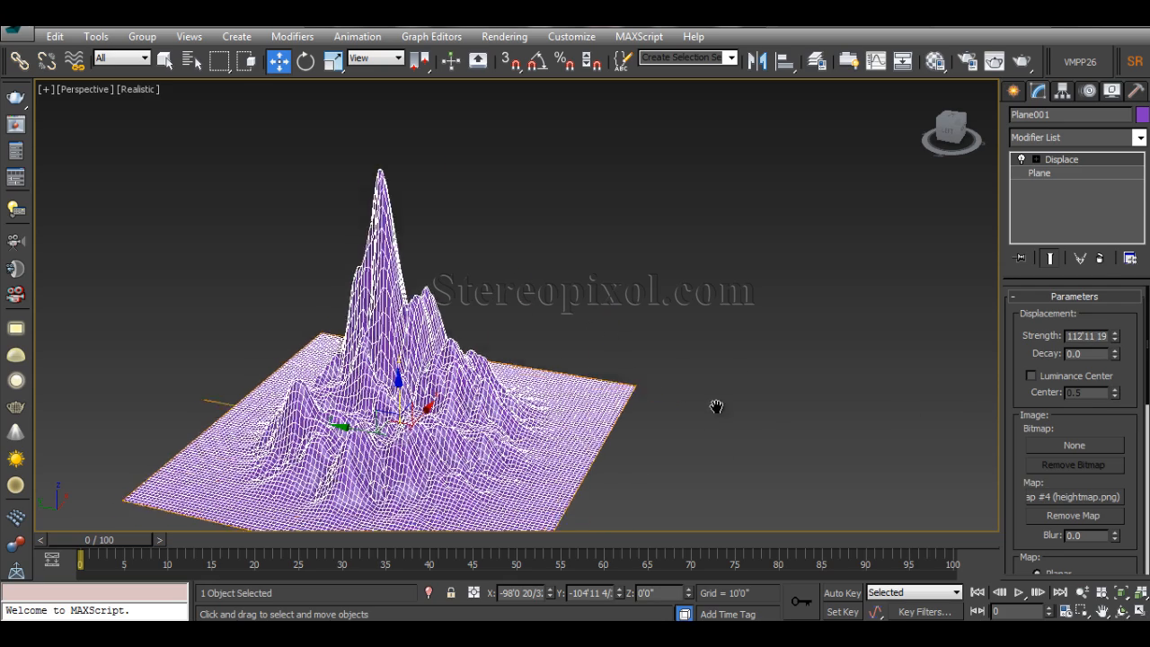
pyautogui.moveTo(716, 406); pyautogui.dragTo(771, 338, button='middle')
pyautogui.keyDown('alt'); pyautogui.moveTo(755, 396); pyautogui.dragTo(637, 441, button='middle'); pyautogui.keyUp('alt')
pyautogui.click(697, 480)
pyautogui.click(638, 444)
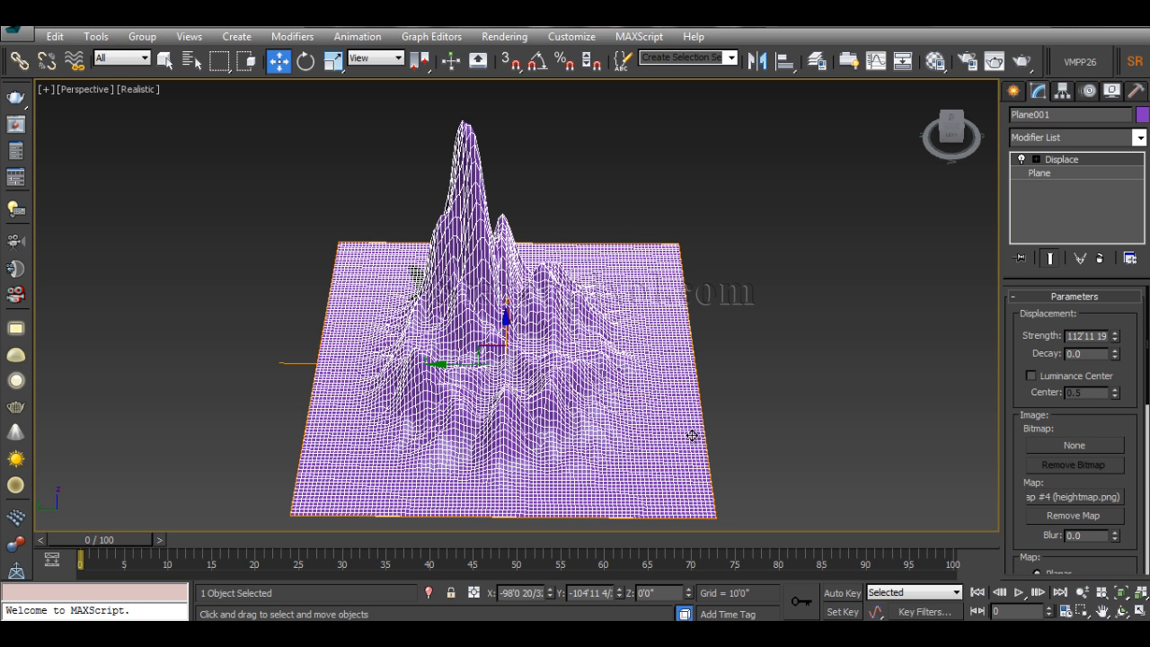
pyautogui.moveTo(692, 436); pyautogui.dragTo(702, 414, button='middle')
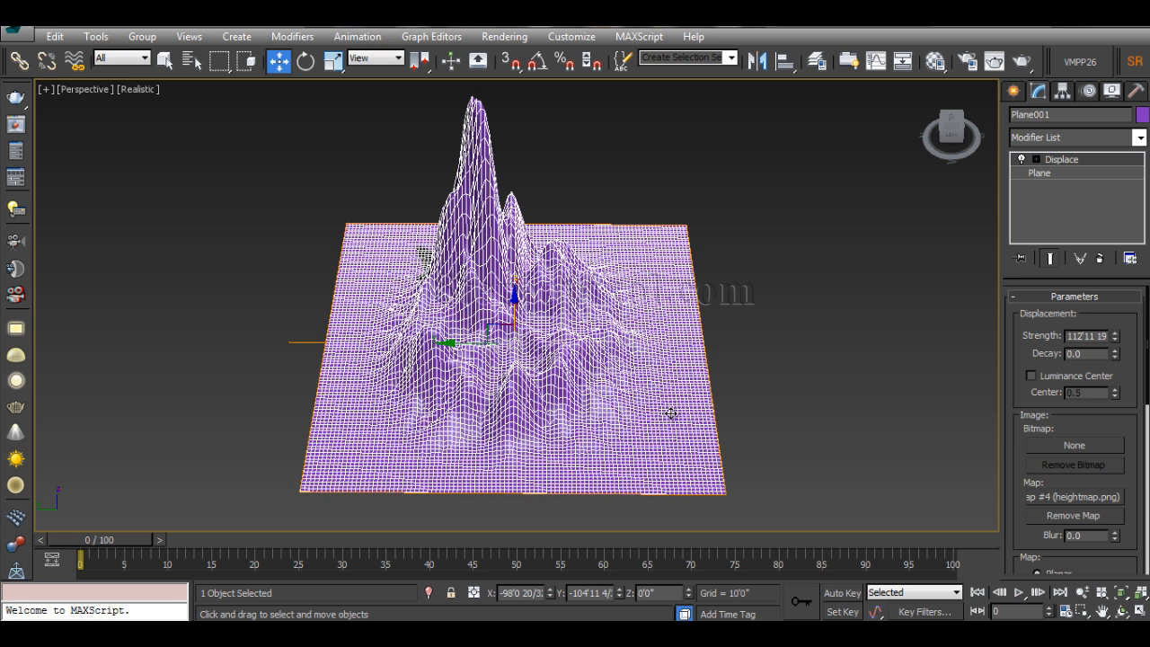
# - Set the base plane's length and width segments to 10 each
pyautogui.click(1054, 174)
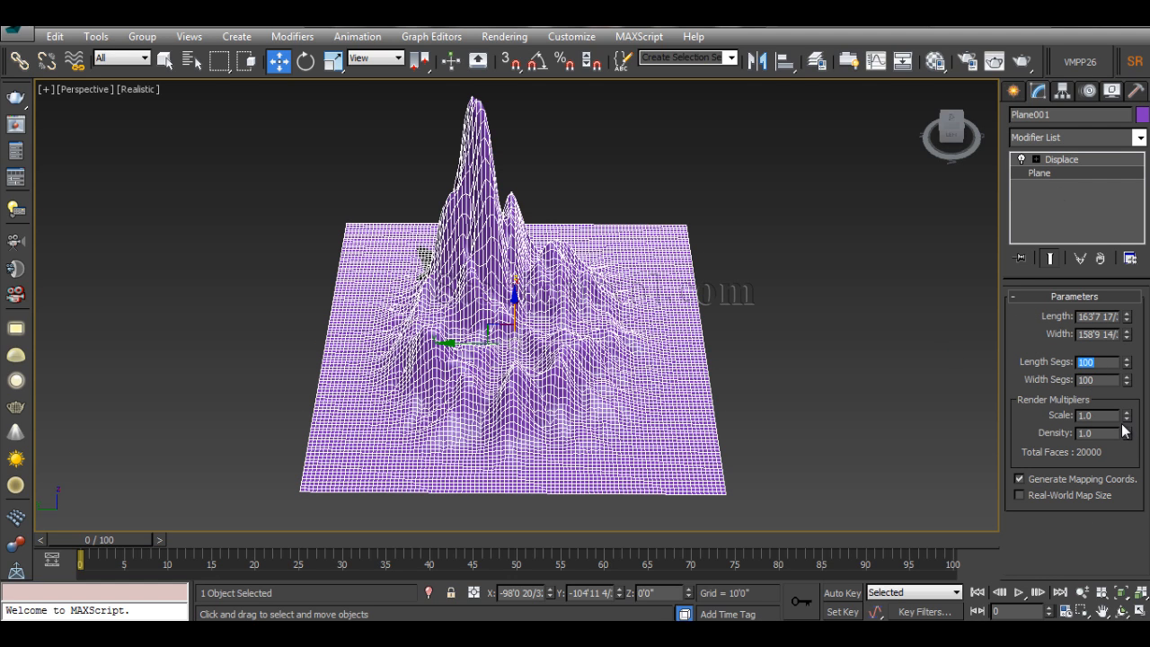
pyautogui.write('10')
pyautogui.press('Tab')
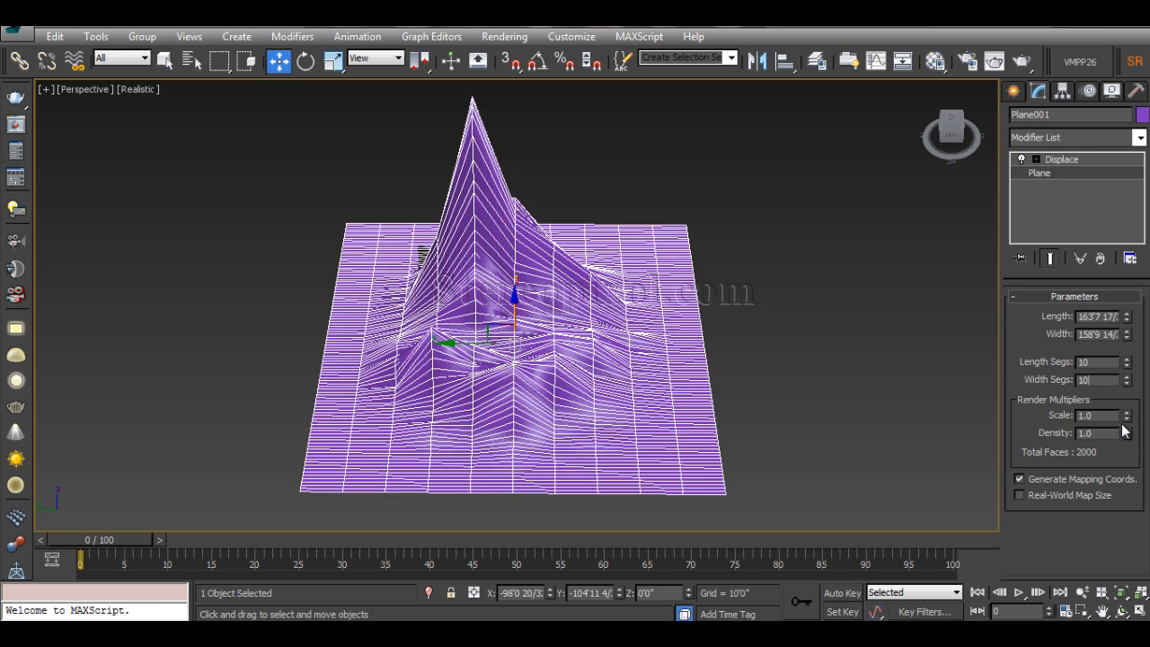
pyautogui.write('10')
pyautogui.press('Return')
pyautogui.keyDown('alt'); pyautogui.moveTo(453, 348); pyautogui.dragTo(492, 373, button='middle'); pyautogui.keyUp('alt')
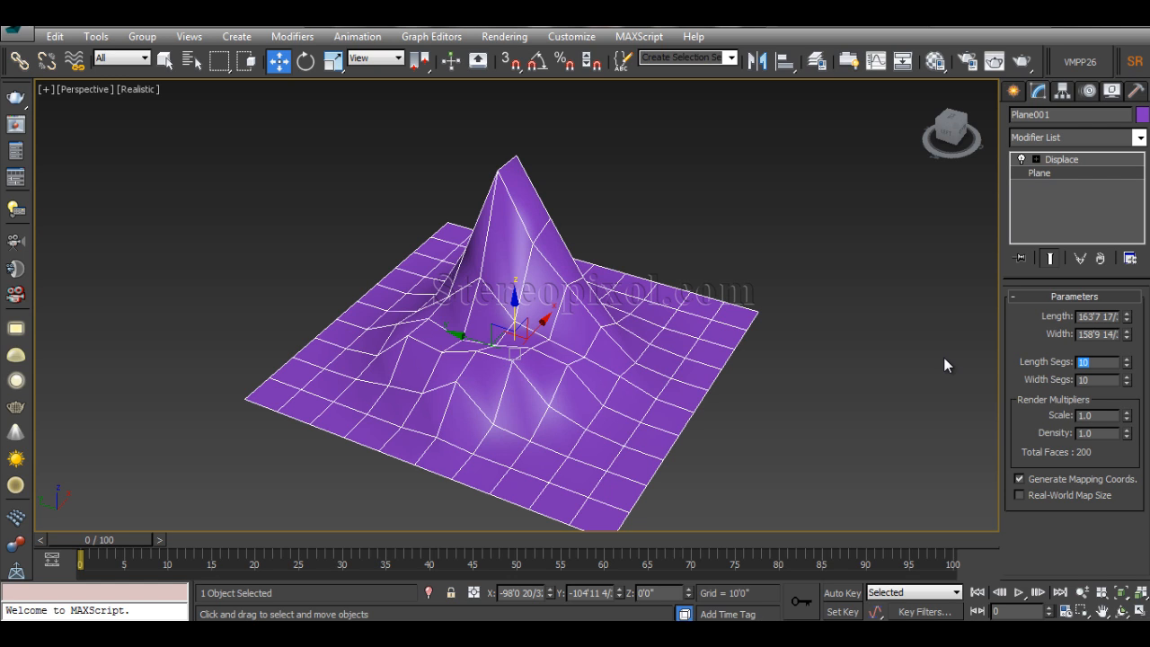
# - Set the base plane's length and width segments to 200 each and deselect the terrain
pyautogui.write('200')
pyautogui.press('Tab')
pyautogui.write('200')
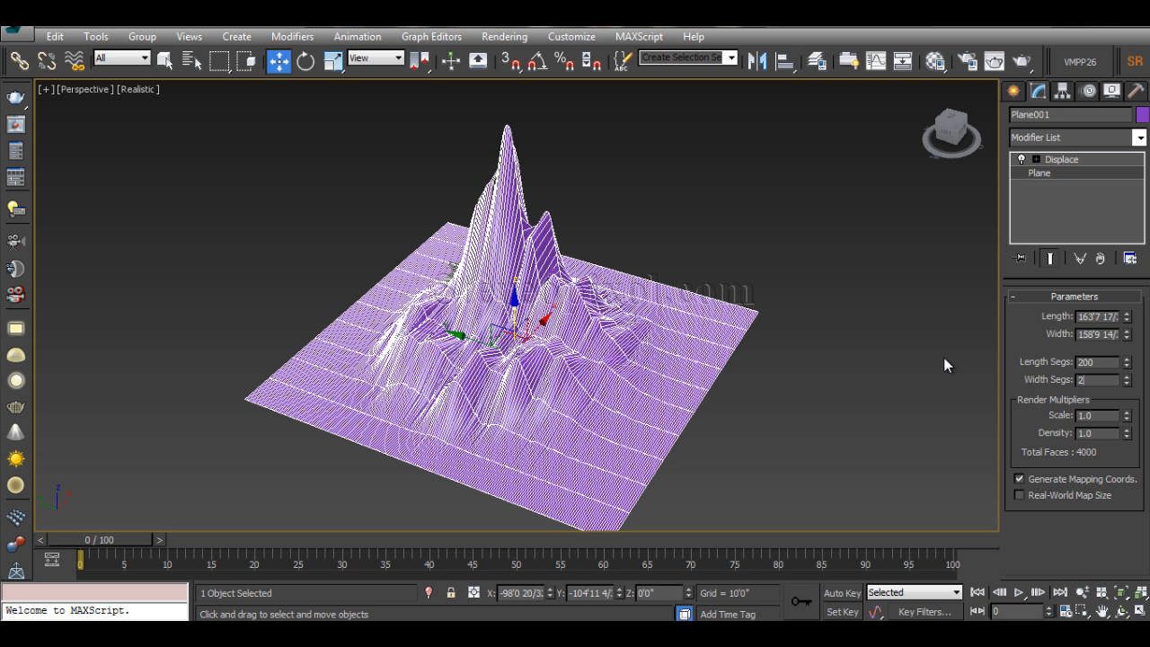
pyautogui.press('Return')
pyautogui.click(732, 400)
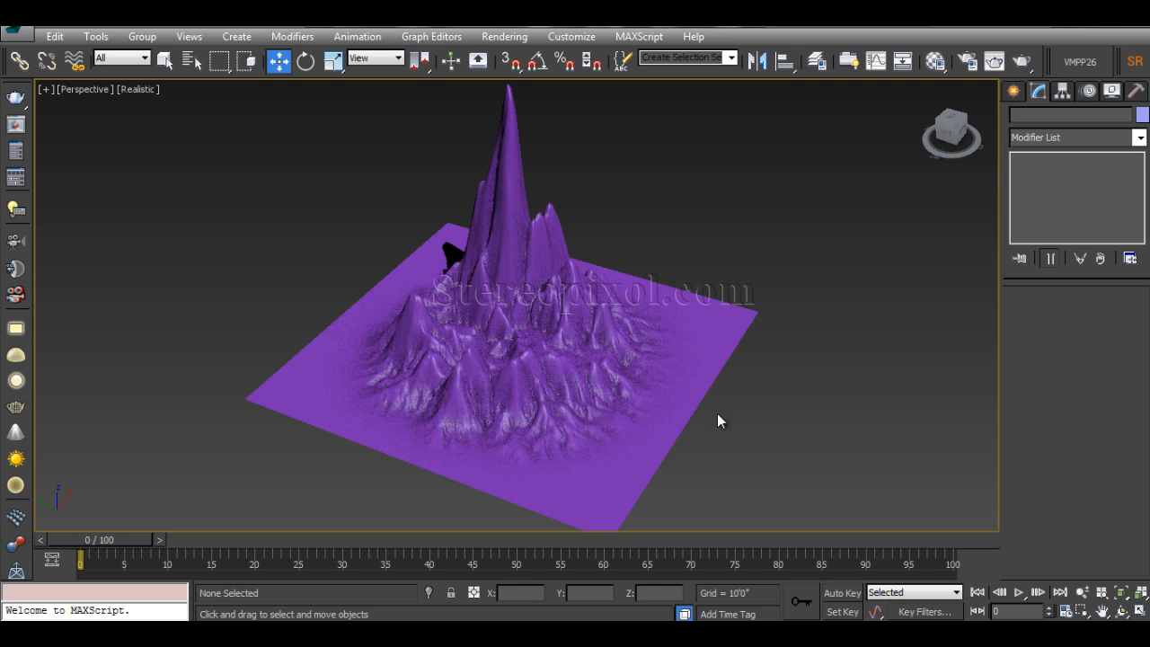
pyautogui.moveTo(717, 413)
pyautogui.keyDown('alt'); pyautogui.mouseDown(button='middle')
pyautogui.moveTo(687, 463)
pyautogui.moveTo(676, 410)
pyautogui.mouseUp(button='middle'); pyautogui.keyUp('alt')
# - Clone the terrain plane along the Y axis, placing the duplicate beside the original at about Y -295'7"
pyautogui.click(535, 358)
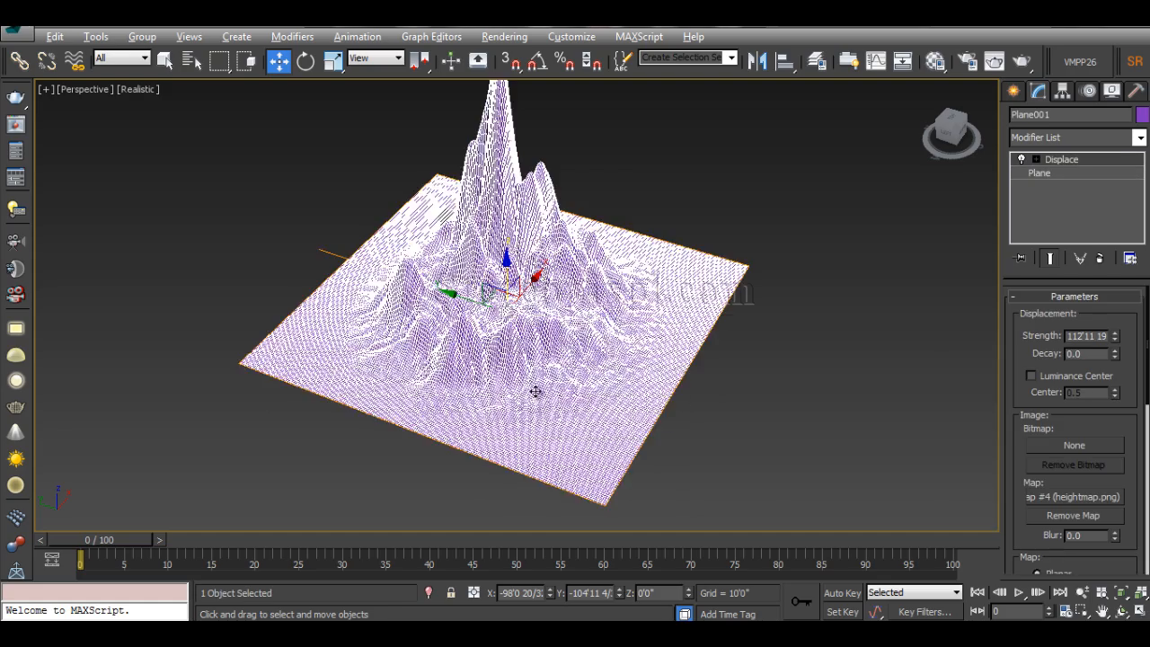
pyautogui.keyDown('shift'); pyautogui.moveTo(534, 358); pyautogui.dragTo(918, 360); pyautogui.keyUp('shift')
pyautogui.click(578, 394)
pyautogui.moveTo(755, 391)
pyautogui.mouseDown(button='middle')
pyautogui.moveTo(577, 389)
pyautogui.moveTo(635, 414)
pyautogui.mouseUp(button='middle')
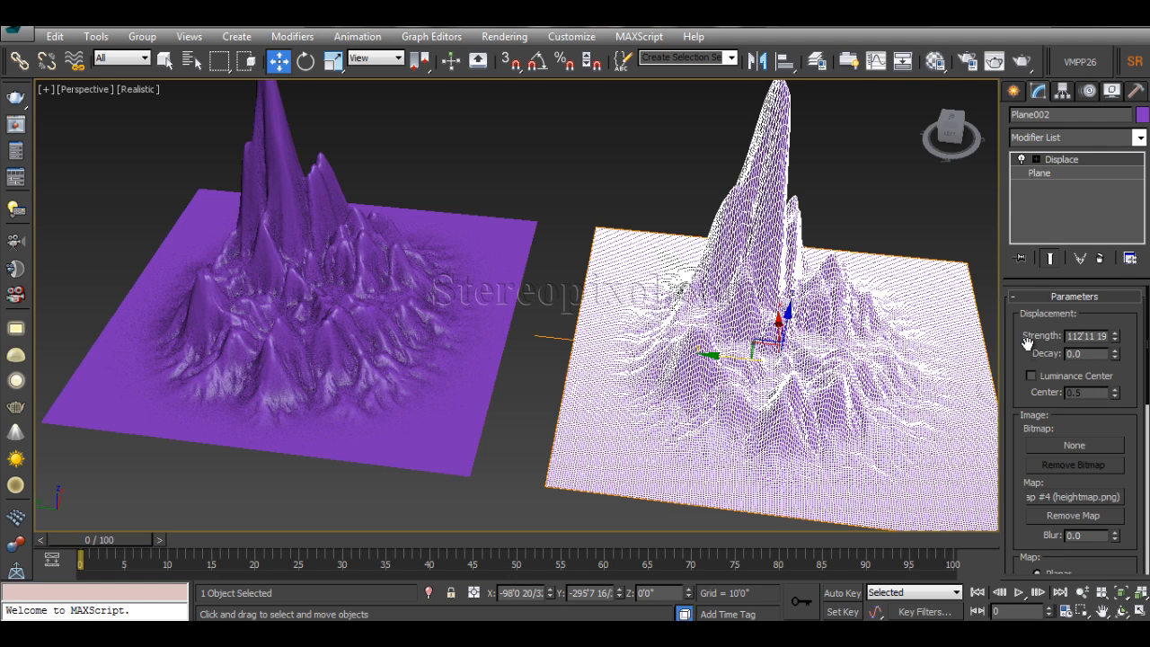
# - Set the duplicate plane's length and width segments to 100 each and compare its surface detail with the original terrain
pyautogui.click(1047, 172)
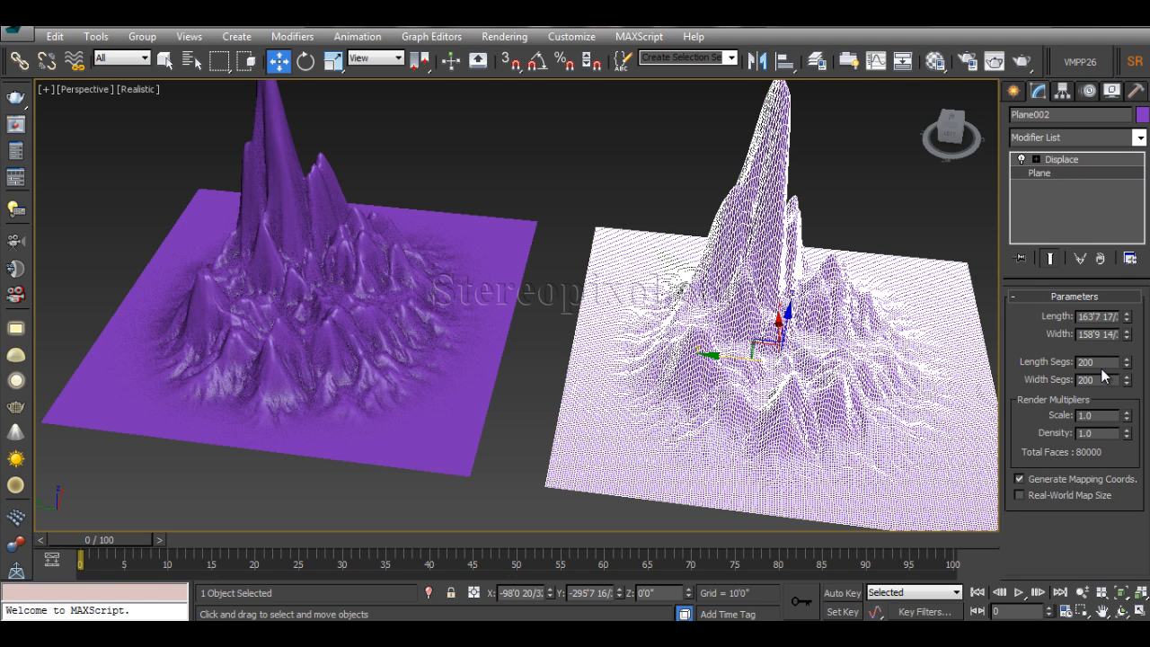
pyautogui.moveTo(1099, 363); pyautogui.dragTo(1033, 367)
pyautogui.write('100')
pyautogui.press('Tab')
pyautogui.write('100')
pyautogui.press('Return')
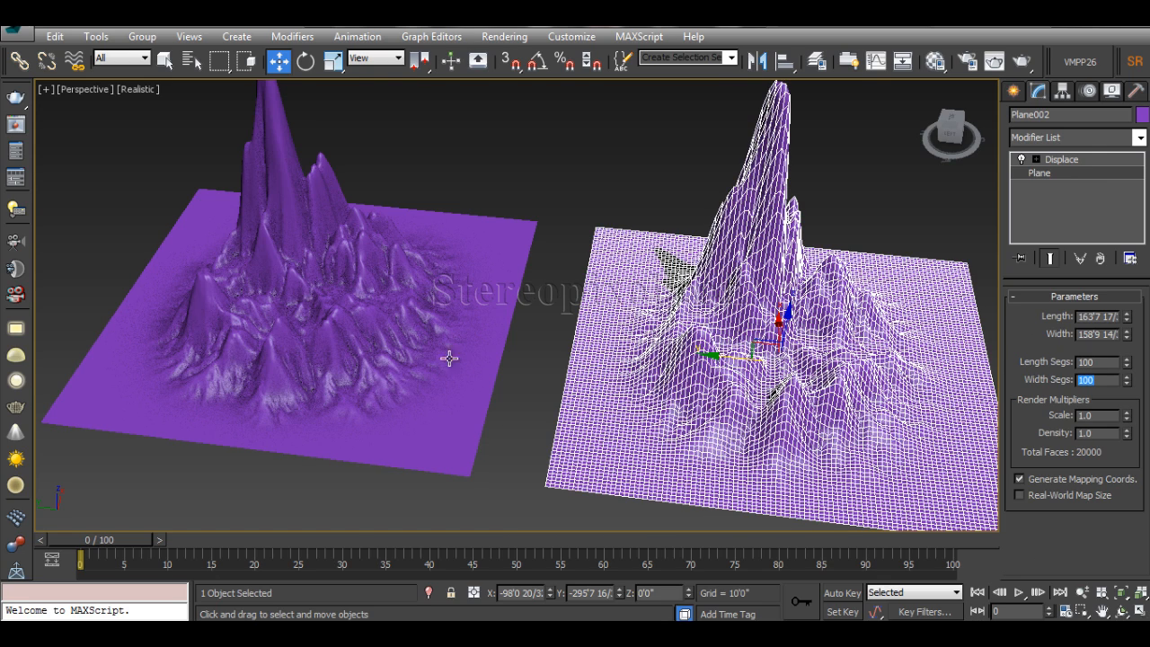
pyautogui.click(527, 398)
pyautogui.moveTo(527, 397); pyautogui.dragTo(564, 422, button='middle')
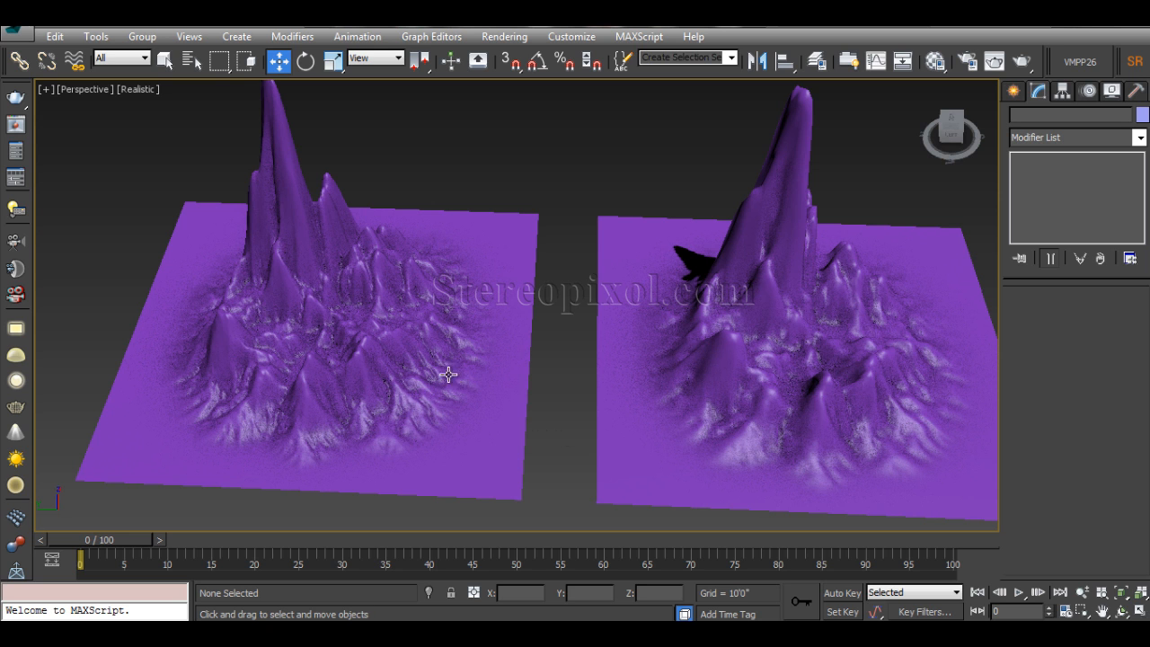
pyautogui.keyDown('alt'); pyautogui.moveTo(449, 375); pyautogui.dragTo(701, 412, button='middle'); pyautogui.keyUp('alt')
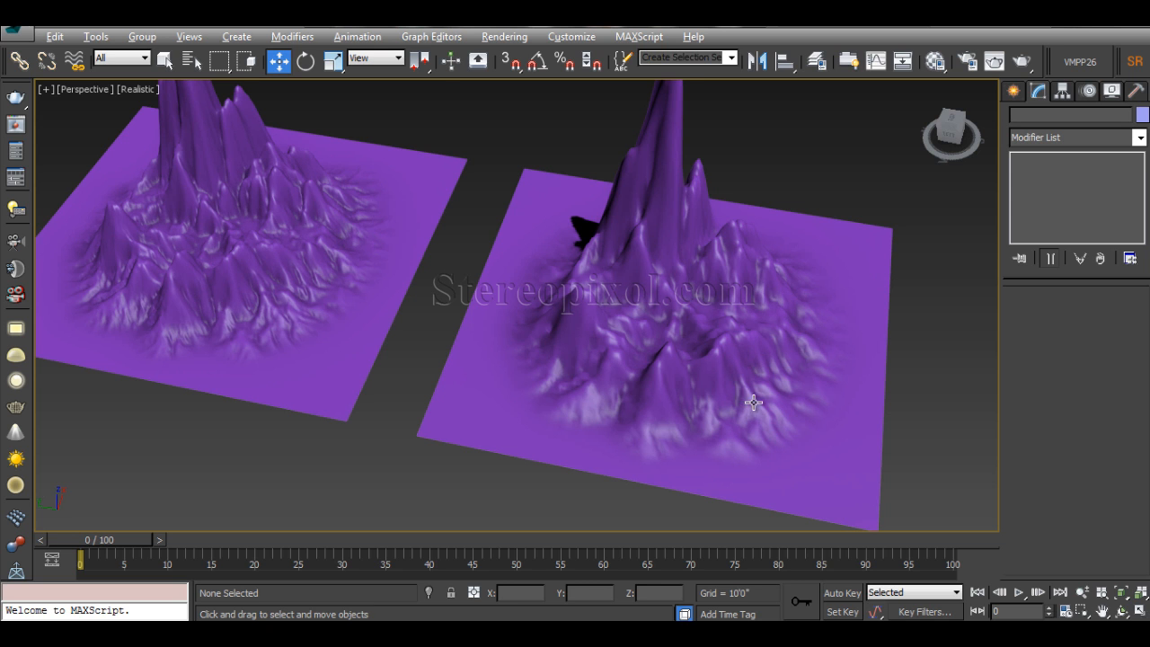
pyautogui.keyDown('alt'); pyautogui.moveTo(755, 403); pyautogui.dragTo(764, 404, button='middle'); pyautogui.keyUp('alt')
pyautogui.keyDown('alt'); pyautogui.moveTo(665, 432); pyautogui.dragTo(610, 388, button='middle'); pyautogui.keyUp('alt')
# - Delete the duplicate terrain and inspect the remaining original mountain
pyautogui.click(610, 389)
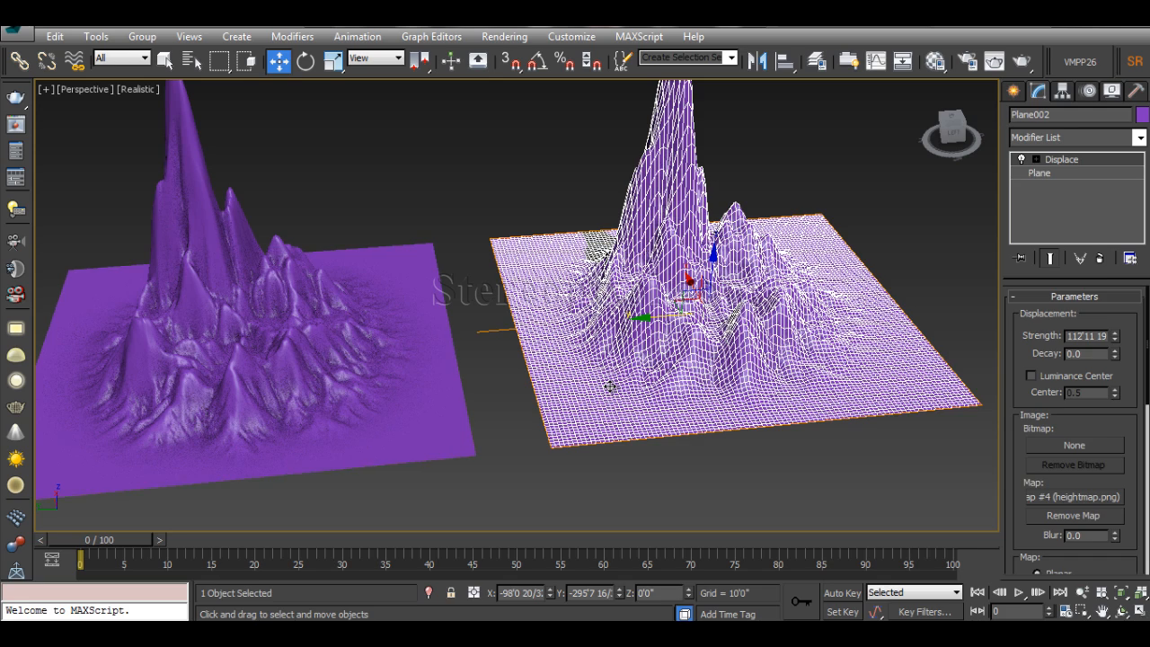
pyautogui.press('Delete')
pyautogui.click(402, 325)
pyautogui.keyDown('alt'); pyautogui.moveTo(462, 359); pyautogui.dragTo(465, 369, button='middle'); pyautogui.keyUp('alt')
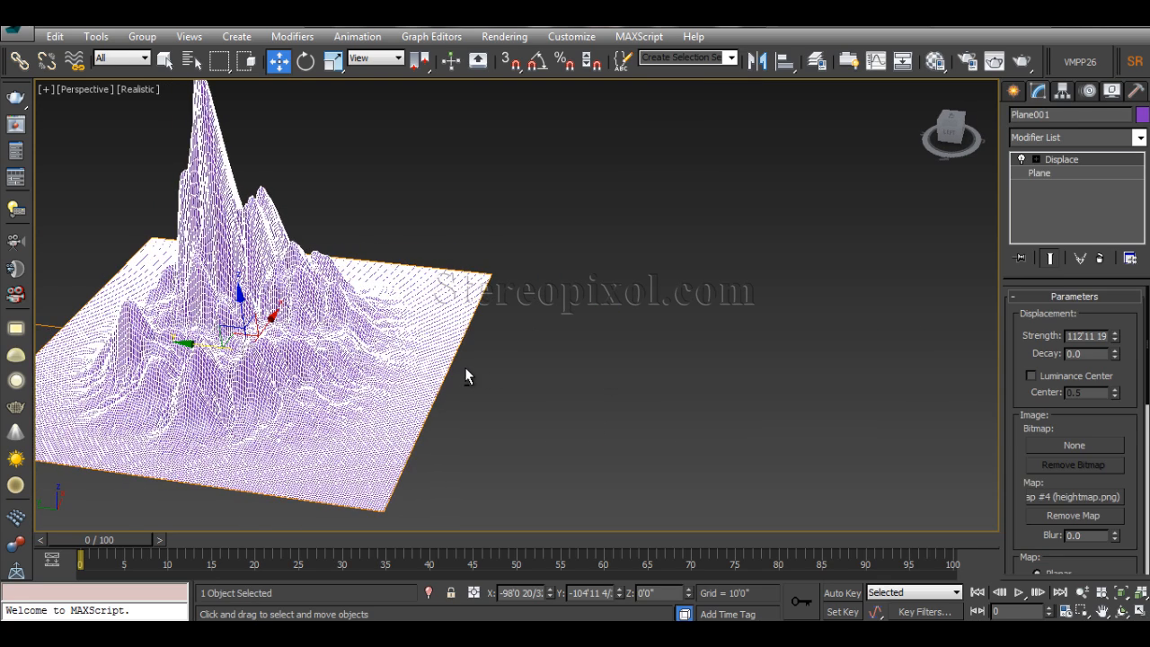
pyautogui.click(537, 362)
pyautogui.keyDown('alt'); pyautogui.moveTo(537, 363); pyautogui.dragTo(473, 363, button='middle'); pyautogui.keyUp('alt')
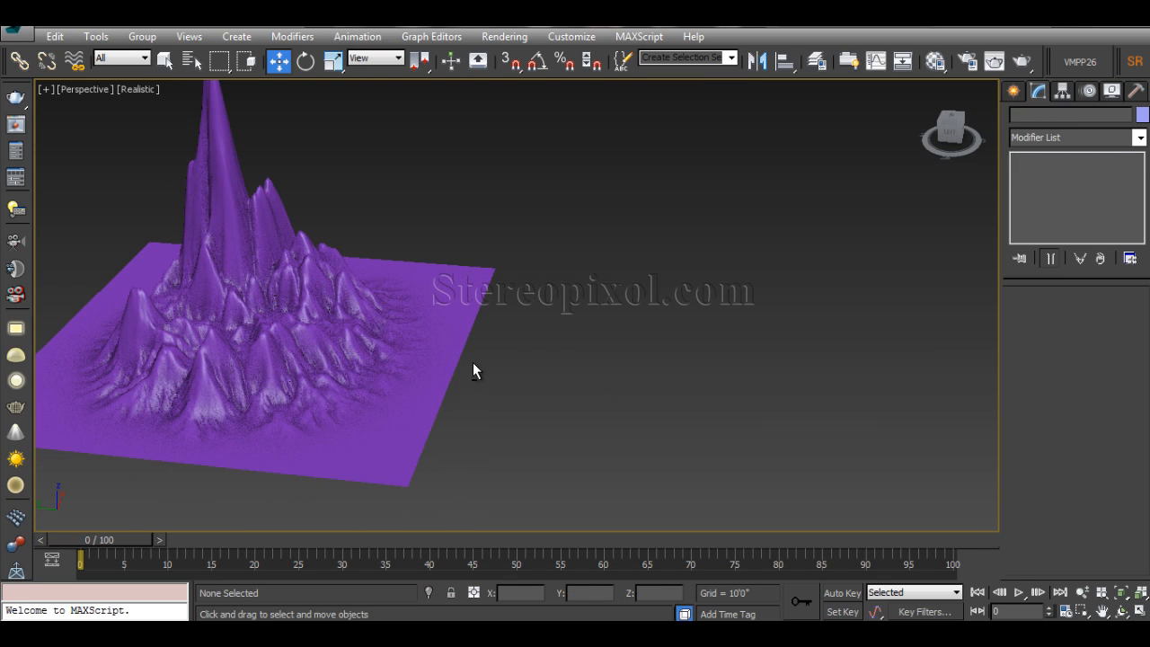
# - Set the Displace map's blur to 0.35 on the original terrain and check the smoothed surface
pyautogui.click(411, 329)
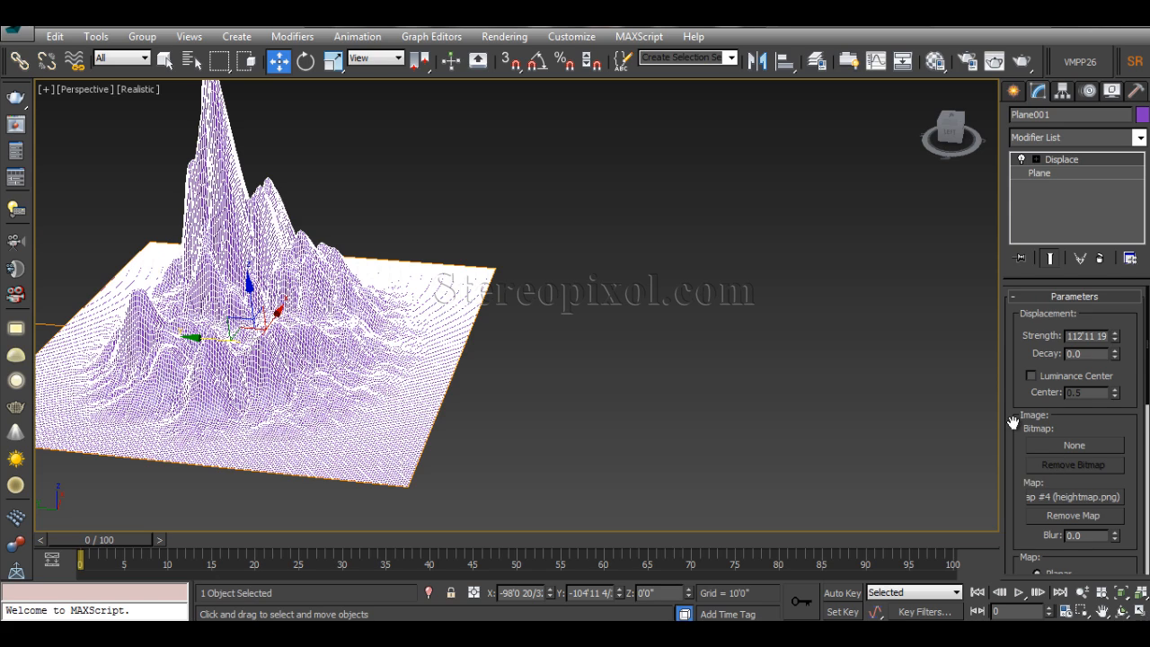
pyautogui.scroll(-3, 1124, 534)
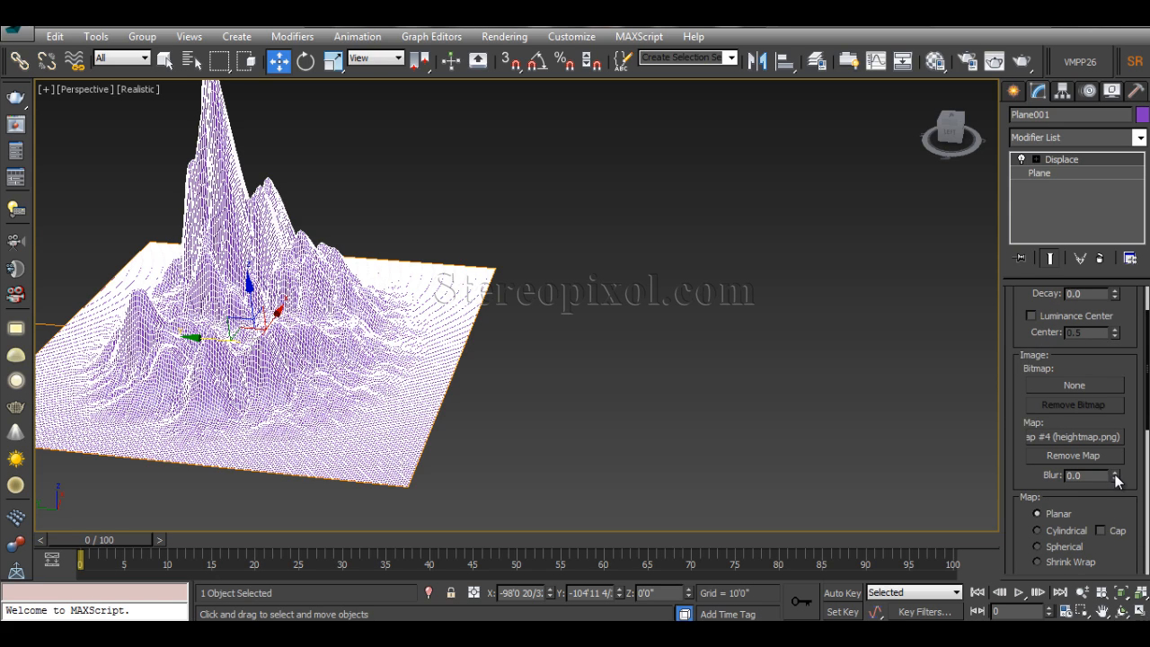
pyautogui.moveTo(1116, 481); pyautogui.dragTo(1112, 443)
pyautogui.click(647, 397)
pyautogui.keyDown('alt'); pyautogui.moveTo(457, 411); pyautogui.dragTo(393, 413, button='middle'); pyautogui.keyUp('alt')
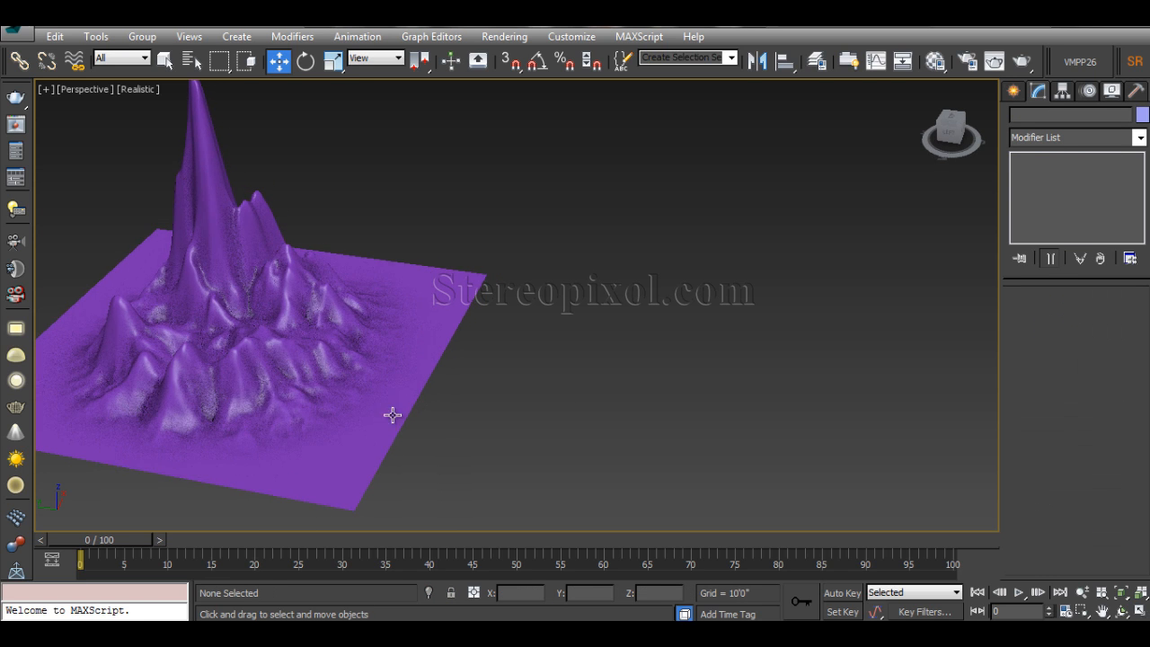
pyautogui.click(267, 401)
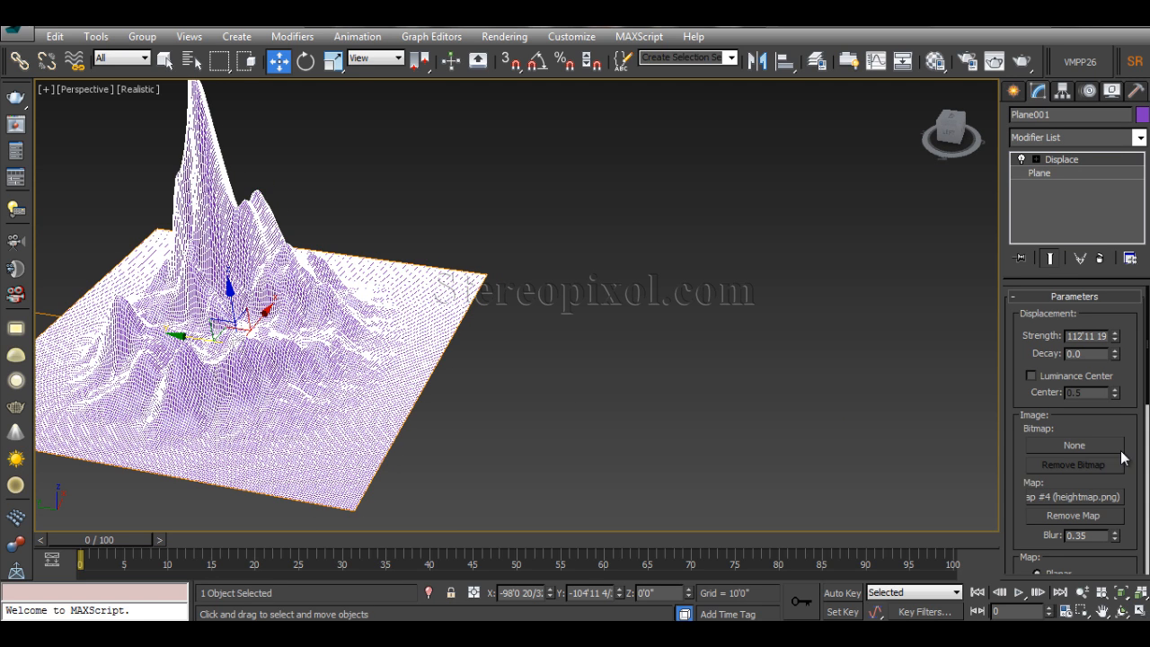
# - Set the Displace map's blur to 0.15 on the terrain plane and check the shaded surface
pyautogui.moveTo(1119, 541); pyautogui.dragTo(1117, 554)
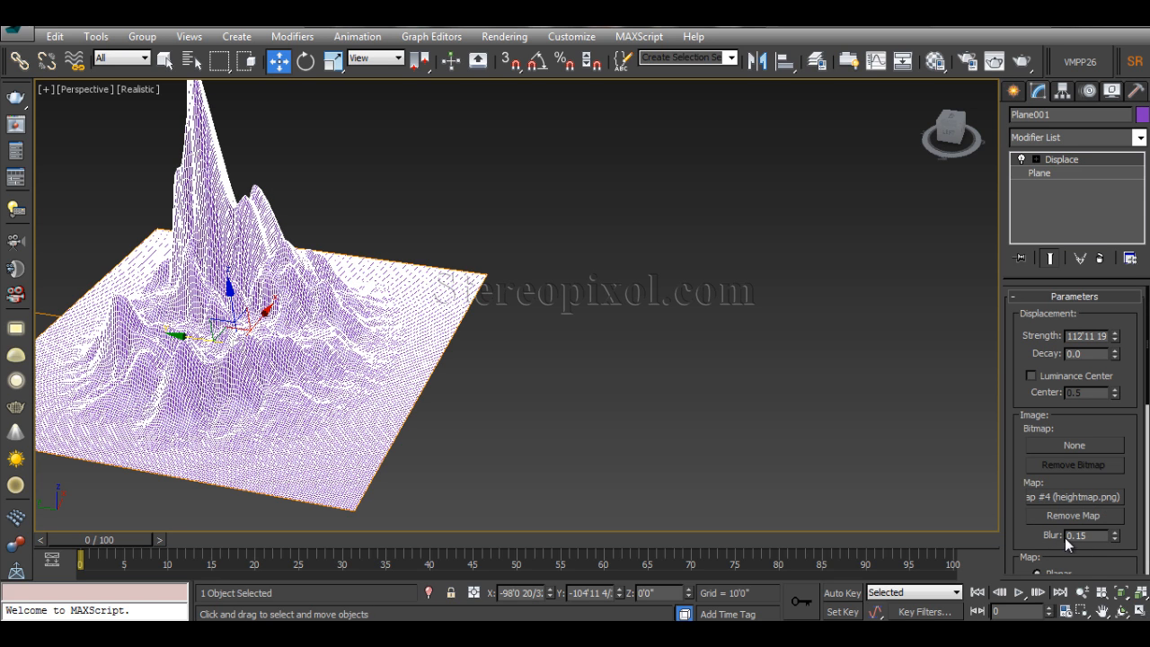
pyautogui.click(580, 414)
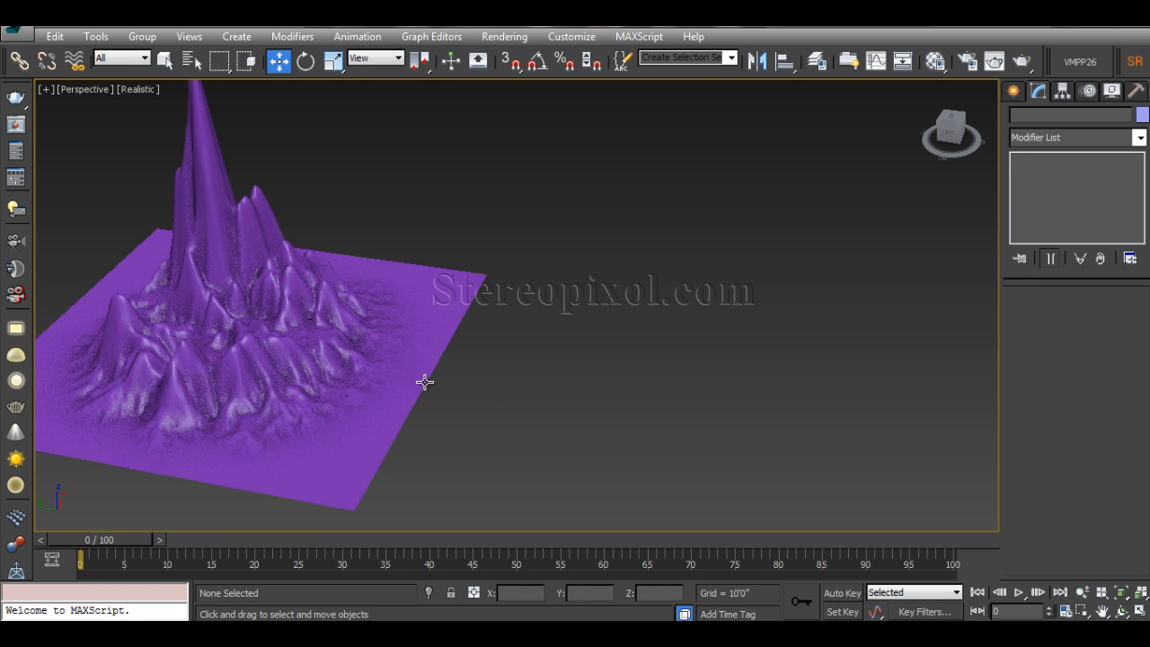
pyautogui.keyDown('alt'); pyautogui.moveTo(381, 417); pyautogui.dragTo(440, 413, button='middle'); pyautogui.keyUp('alt')
# - Clone the terrain plane along the Y axis, placing the duplicate beside the original at about Y -289'3"
pyautogui.click(323, 385)
pyautogui.moveTo(213, 381); pyautogui.dragTo(408, 351, button='middle')
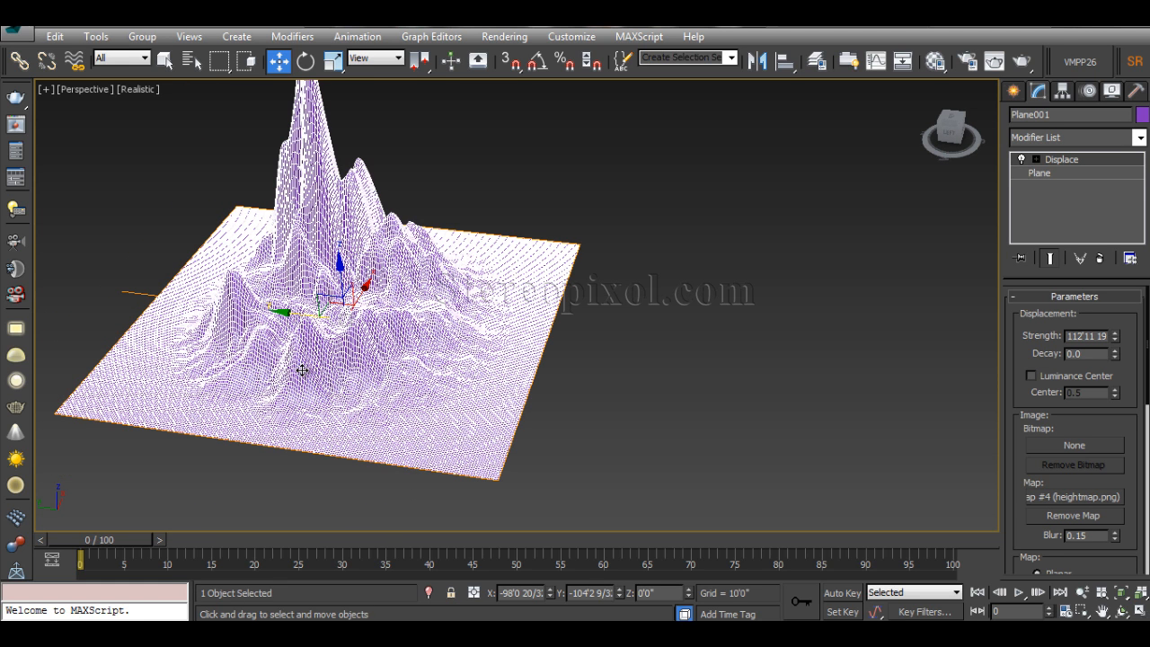
pyautogui.keyDown('shift'); pyautogui.moveTo(284, 313); pyautogui.dragTo(742, 371); pyautogui.keyUp('shift')
pyautogui.click(580, 403)
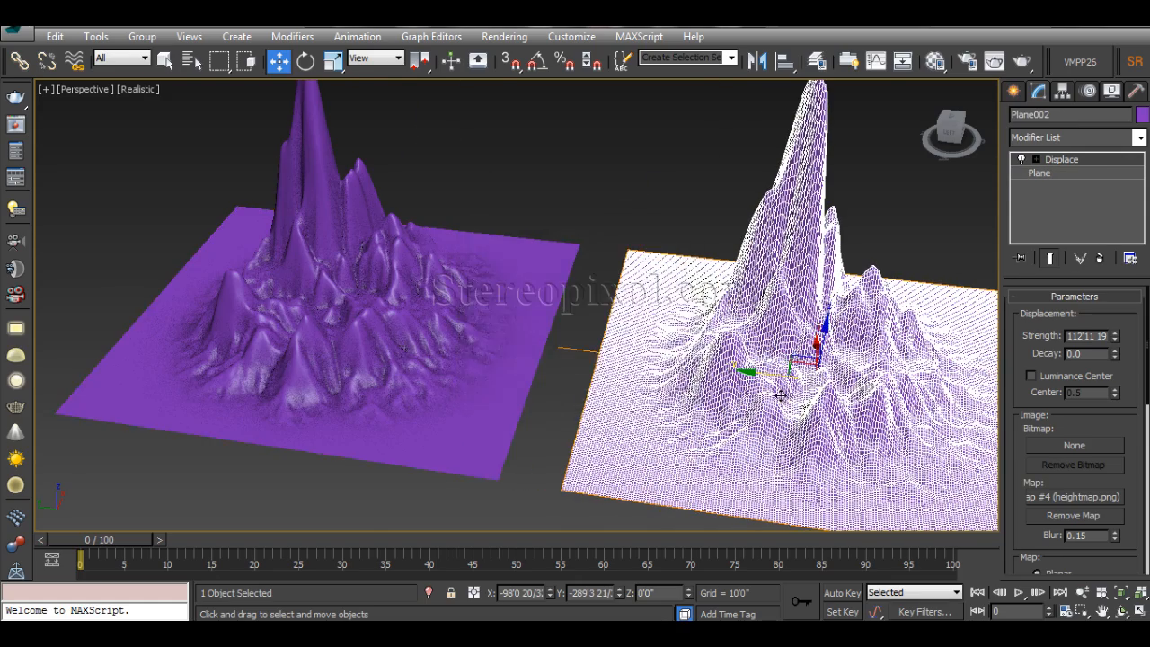
pyautogui.moveTo(837, 446)
pyautogui.mouseDown(button='middle')
pyautogui.moveTo(686, 439)
pyautogui.moveTo(739, 435)
pyautogui.mouseUp(button='middle')
pyautogui.click(897, 329)
pyautogui.hotkey('ctrl', 'z')
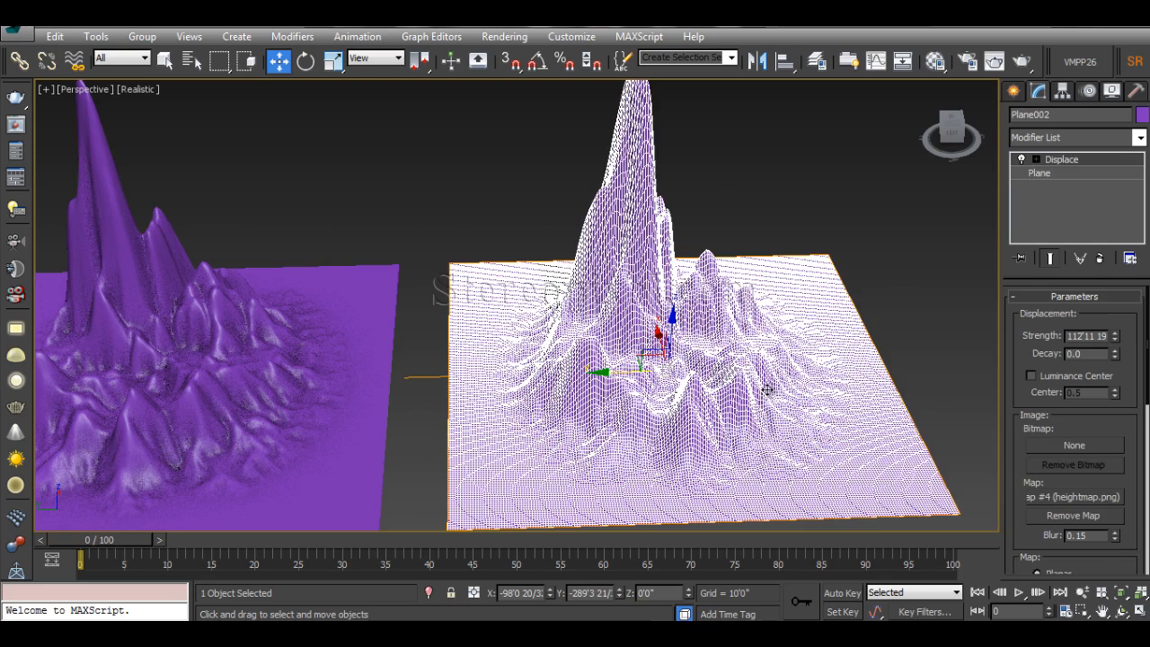
# - Replace the duplicate's displacement map with the bitmap Height_map_02.png and check its new relief
pyautogui.click(1073, 497)
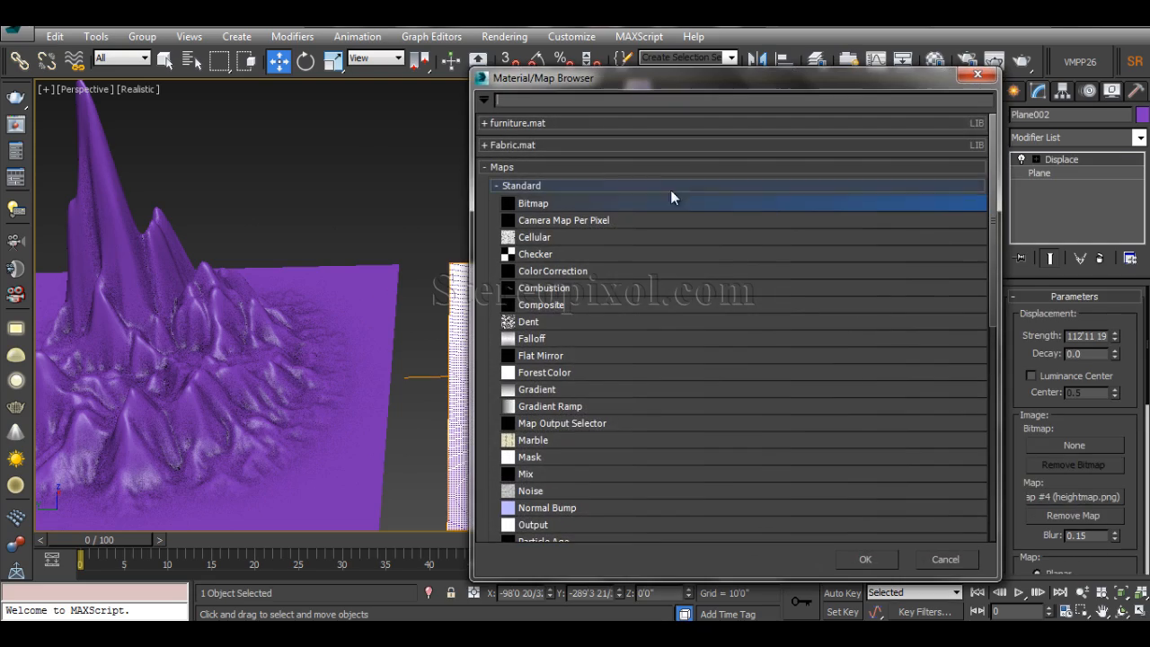
pyautogui.doubleClick(563, 204)
pyautogui.click(144, 158)
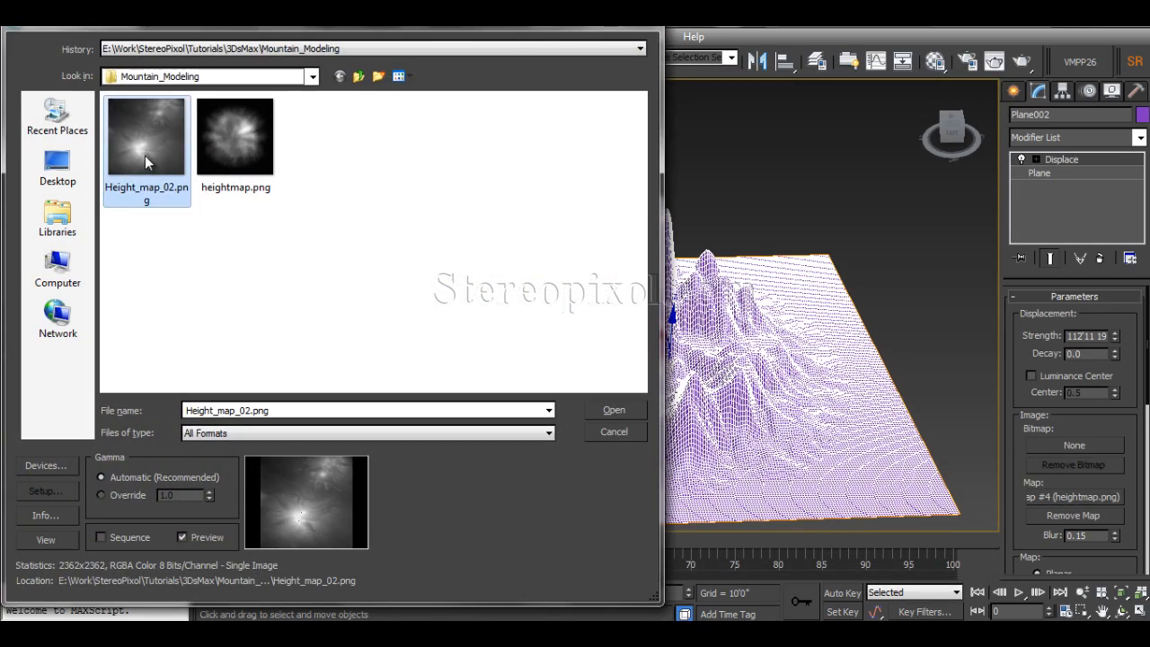
pyautogui.doubleClick(141, 147)
pyautogui.click(916, 303)
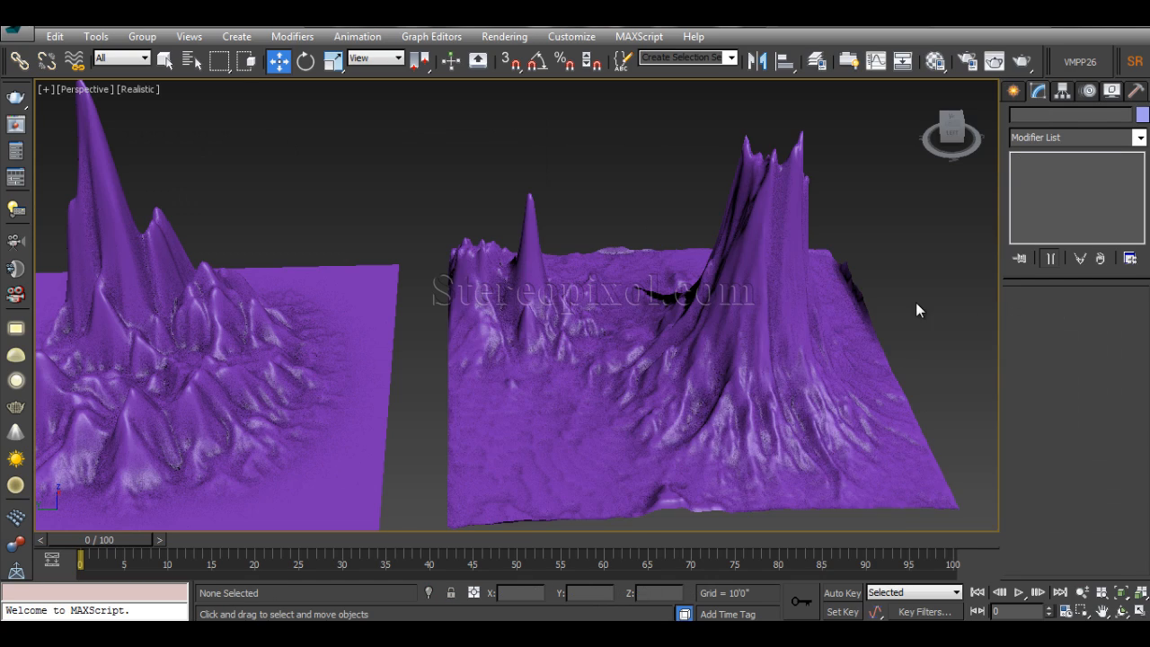
pyautogui.click(807, 350)
pyautogui.keyDown('alt'); pyautogui.moveTo(795, 389); pyautogui.dragTo(805, 415, button='middle'); pyautogui.keyUp('alt')
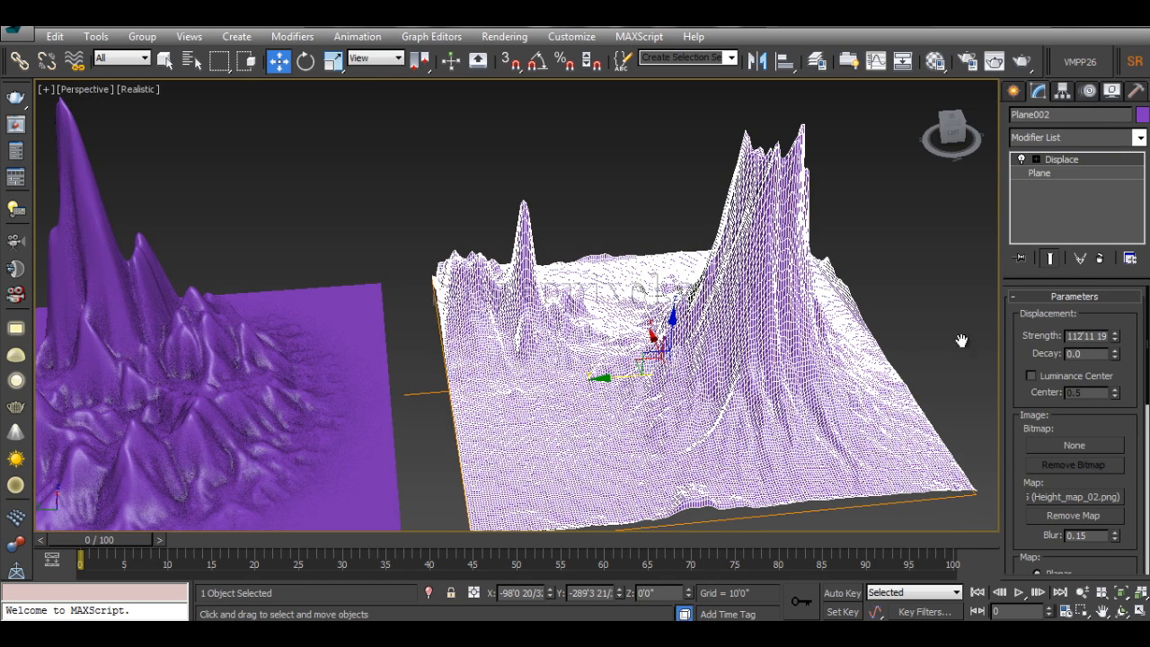
pyautogui.click(895, 275)
pyautogui.moveTo(722, 398)
pyautogui.keyDown('alt'); pyautogui.mouseDown(button='middle')
pyautogui.moveTo(732, 401)
pyautogui.moveTo(689, 396)
pyautogui.moveTo(703, 390)
pyautogui.mouseUp(button='middle'); pyautogui.keyUp('alt')
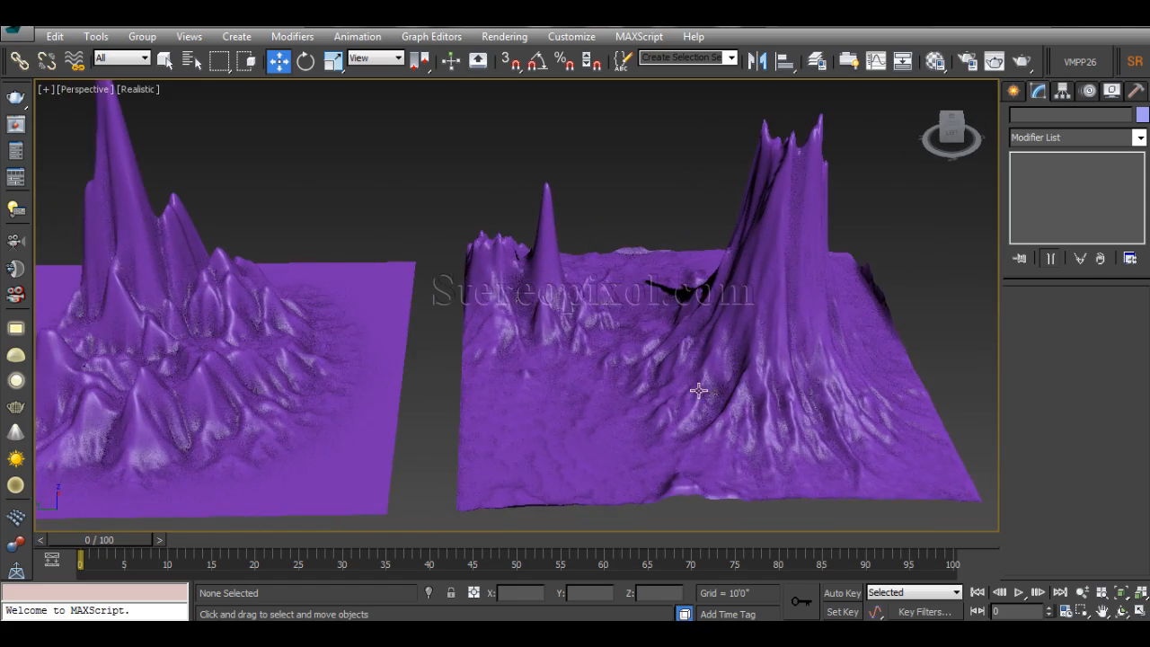
pyautogui.keyDown('alt'); pyautogui.moveTo(634, 390); pyautogui.dragTo(624, 390, button='middle'); pyautogui.keyUp('alt')
# - Move the duplicate terrain about 83'8" along the Y axis so that it overlaps the original mountain's base
pyautogui.click(555, 412)
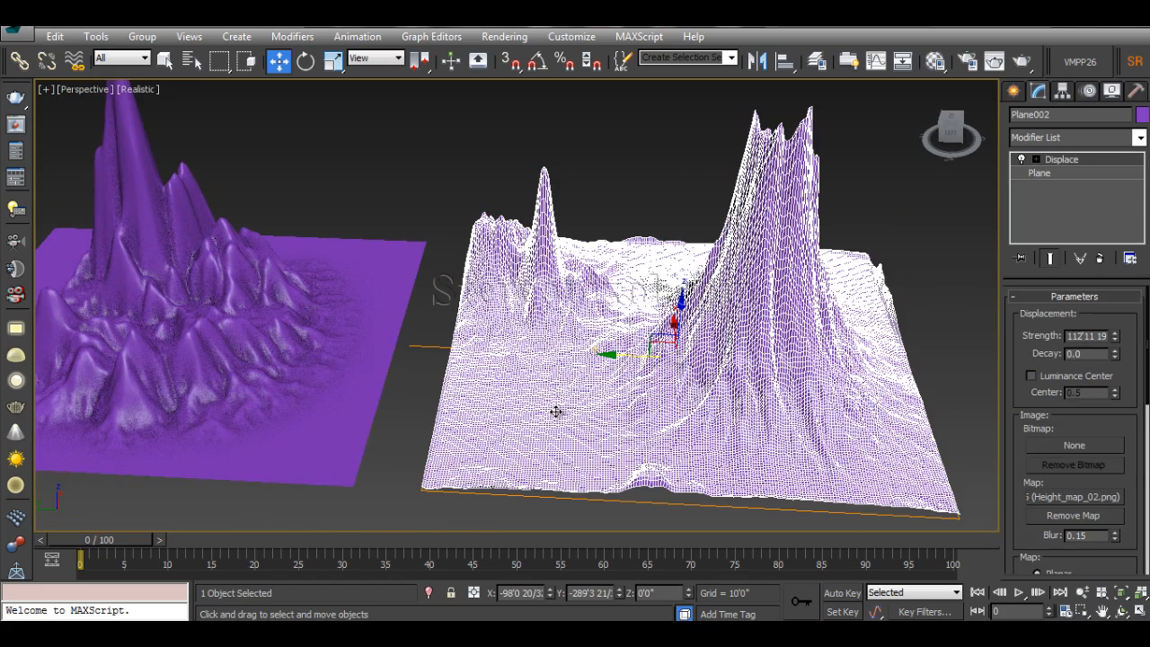
pyautogui.moveTo(614, 363); pyautogui.dragTo(384, 342)
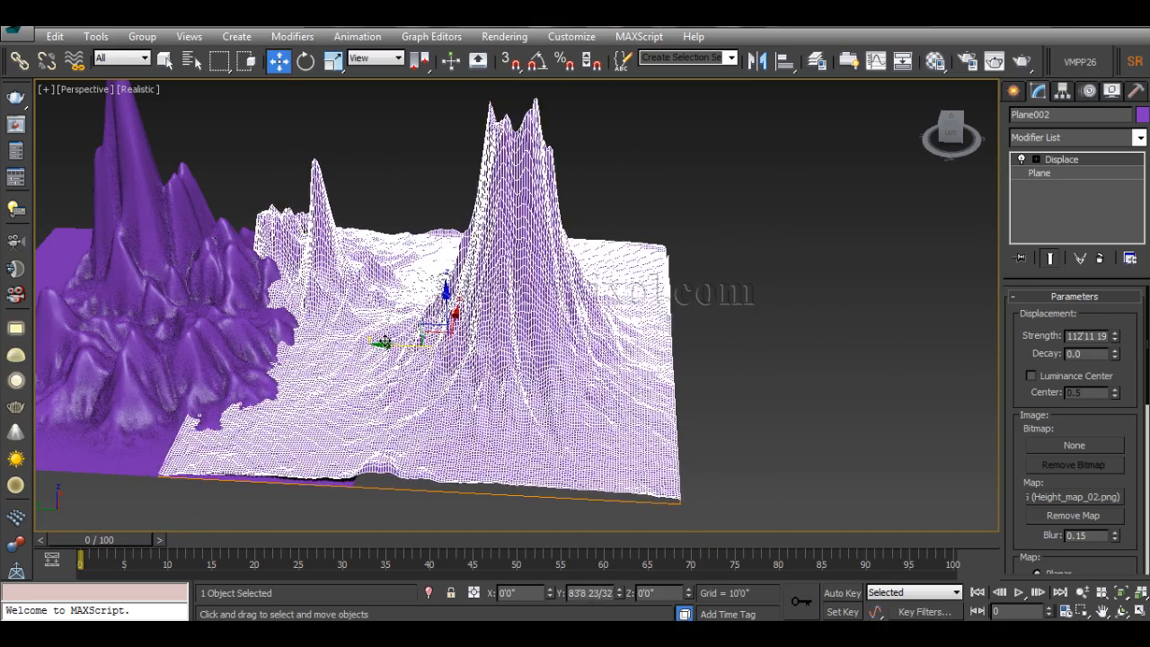
pyautogui.click(724, 316)
# - Lower the duplicate terrain's Displace strength to about 55'4" and inspect its slopes up close beside the original mountain
pyautogui.keyDown('alt'); pyautogui.moveTo(513, 398); pyautogui.dragTo(603, 321, button='middle'); pyautogui.keyUp('alt')
pyautogui.scroll(4, 531, 399)
pyautogui.click(615, 347)
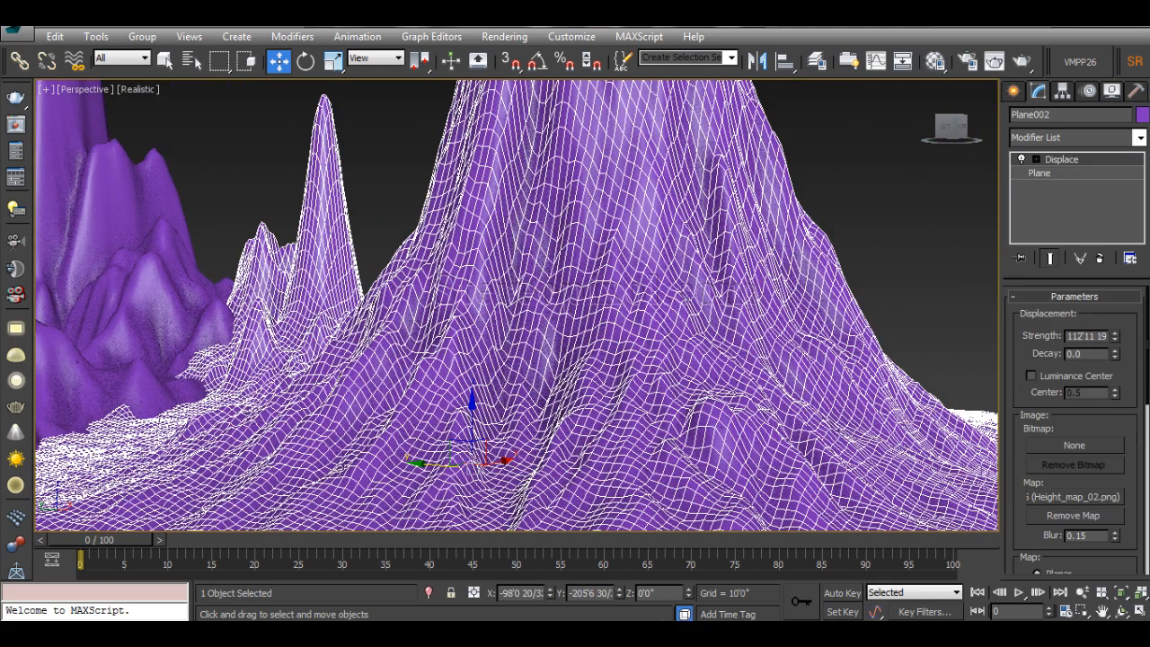
pyautogui.moveTo(1110, 337); pyautogui.dragTo(1111, 378)
pyautogui.click(868, 310)
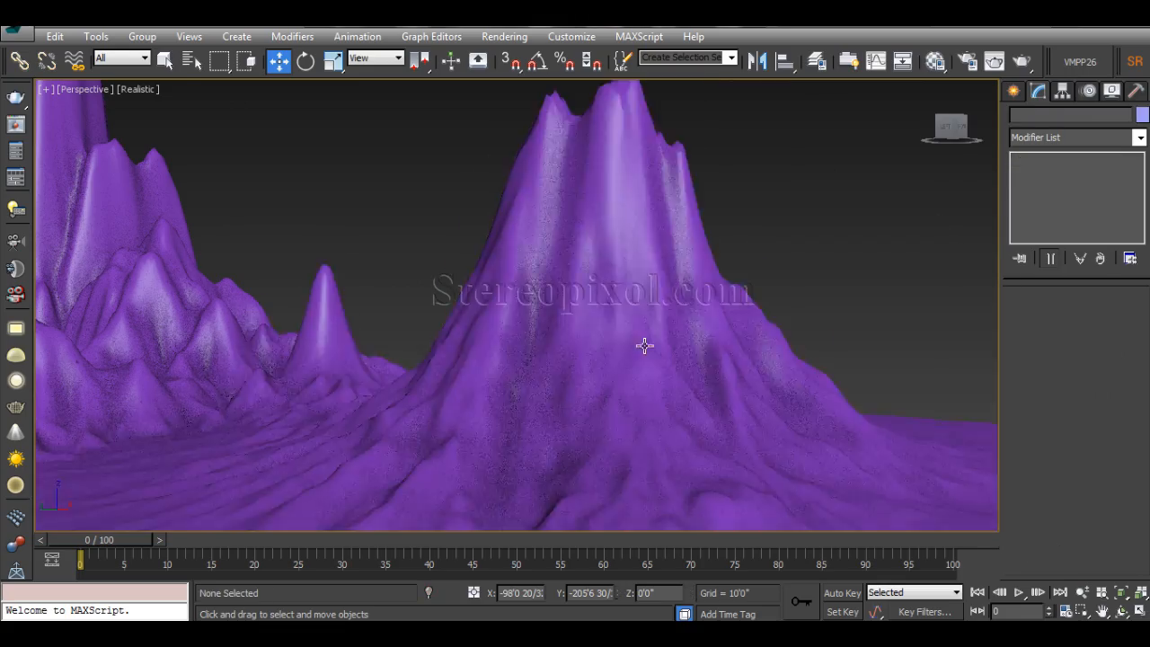
pyautogui.moveTo(645, 344); pyautogui.dragTo(699, 292, button='middle')
pyautogui.moveTo(556, 346)
pyautogui.keyDown('alt'); pyautogui.mouseDown(button='middle')
pyautogui.moveTo(540, 378)
pyautogui.moveTo(503, 372)
pyautogui.moveTo(621, 377)
pyautogui.moveTo(627, 393)
pyautogui.moveTo(547, 380)
pyautogui.moveTo(554, 367)
pyautogui.mouseUp(button='middle'); pyautogui.keyUp('alt')
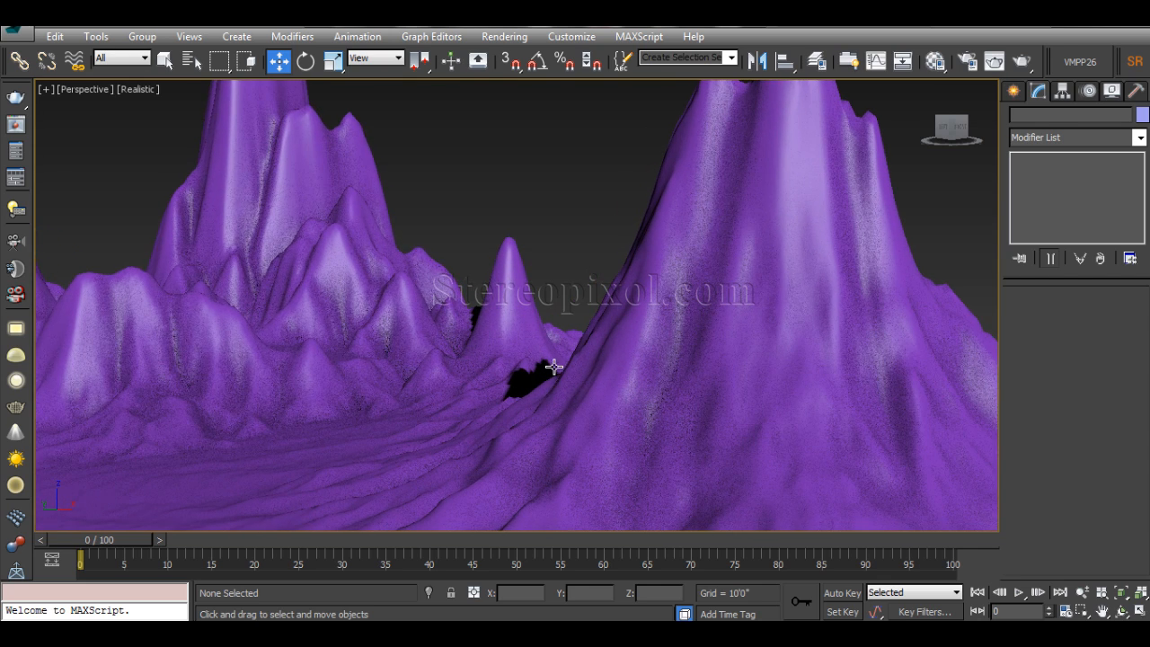
# - Compare the Displace settings of both terrains and examine the overlapping mountains from a wider view
pyautogui.click(347, 300)
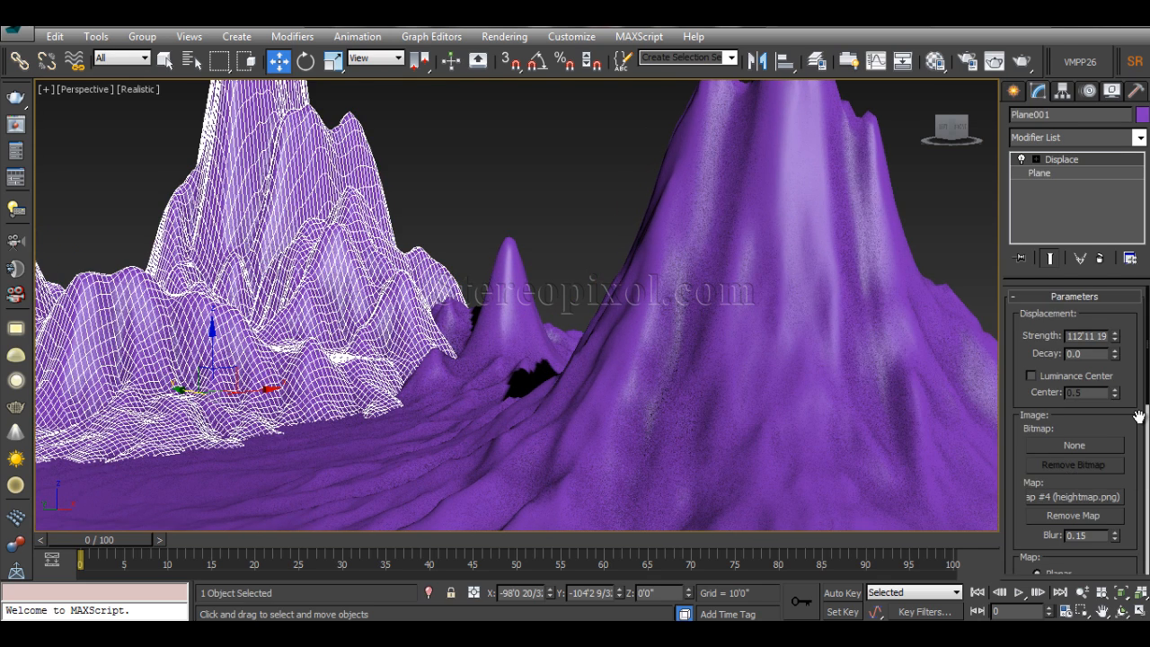
pyautogui.click(553, 187)
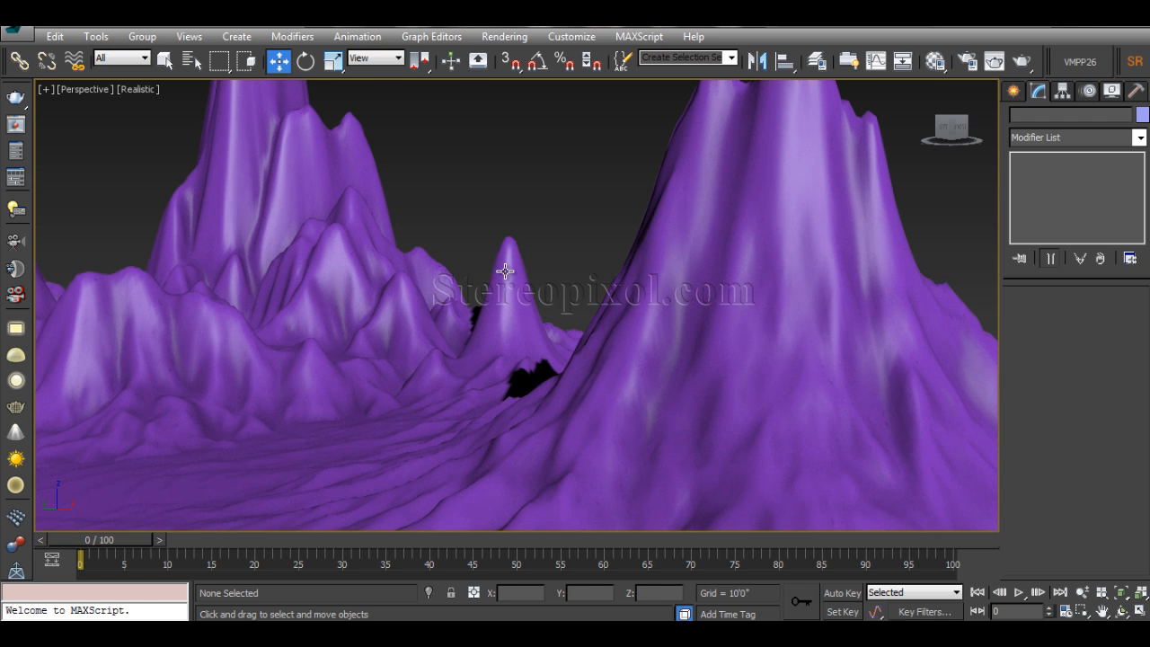
pyautogui.keyDown('alt'); pyautogui.moveTo(450, 314); pyautogui.dragTo(616, 432, button='middle'); pyautogui.keyUp('alt')
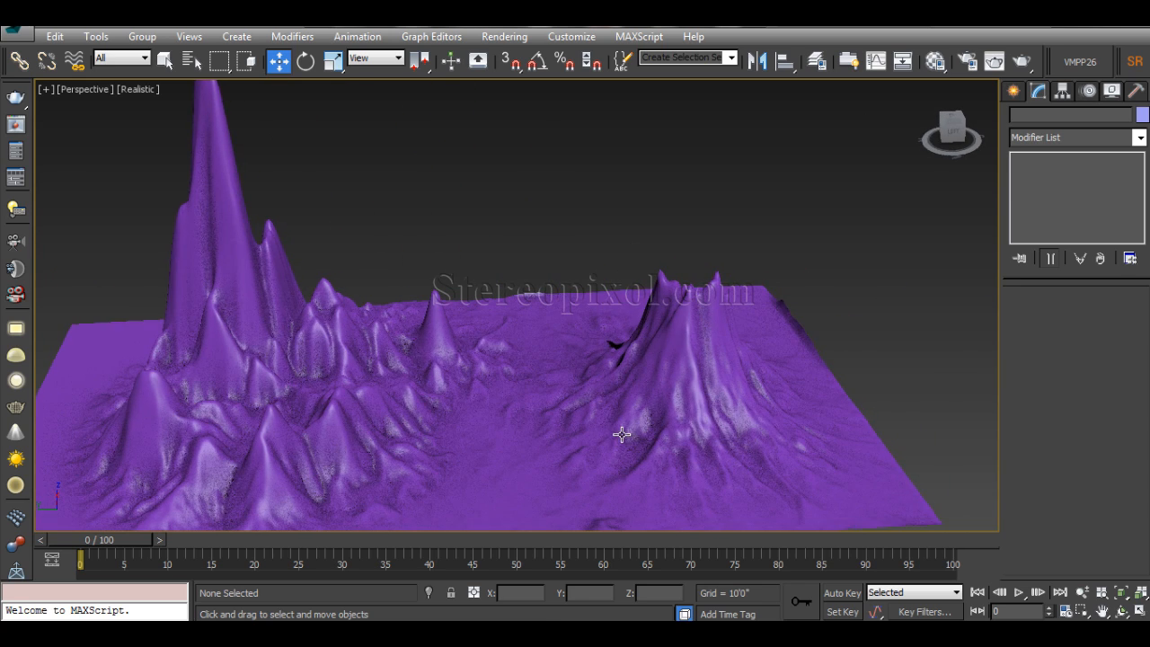
pyautogui.click(675, 391)
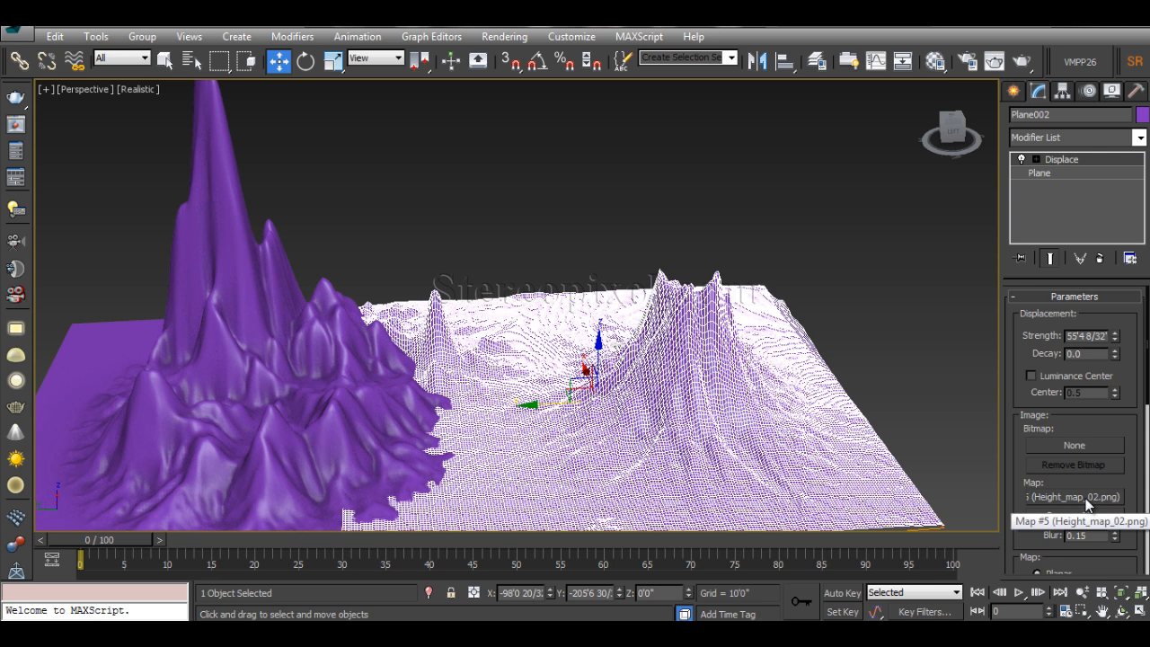
pyautogui.click(796, 227)
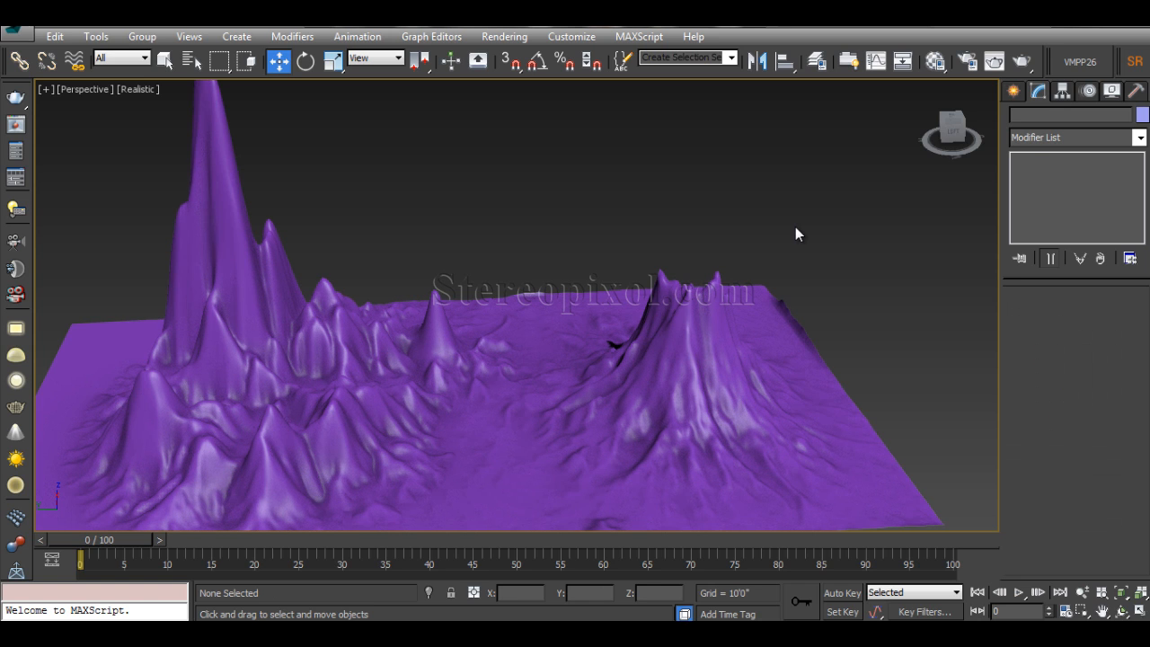